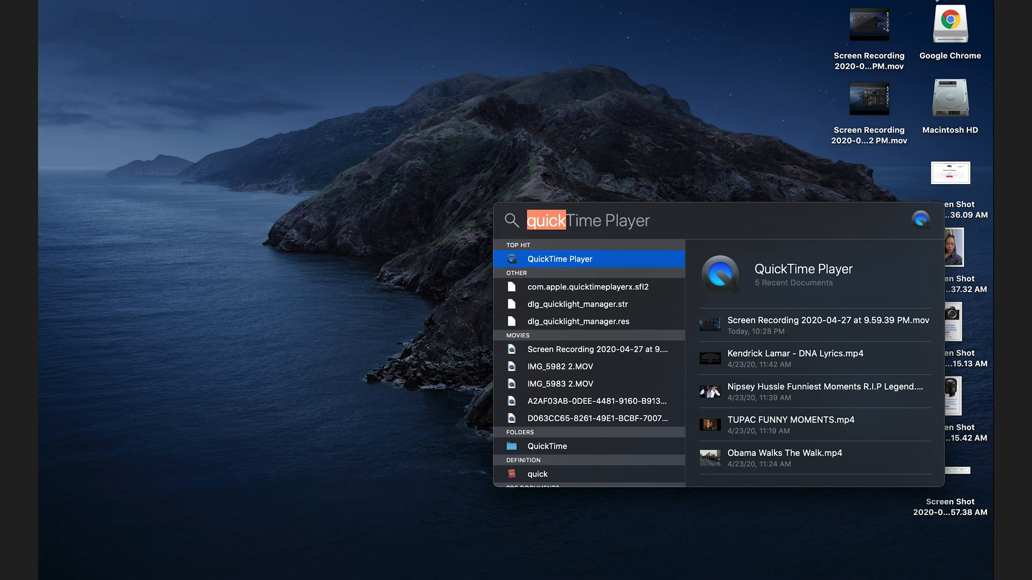
Launch Adobe Premiere Pro 2020.
{"action": "key", "text": "Return"}
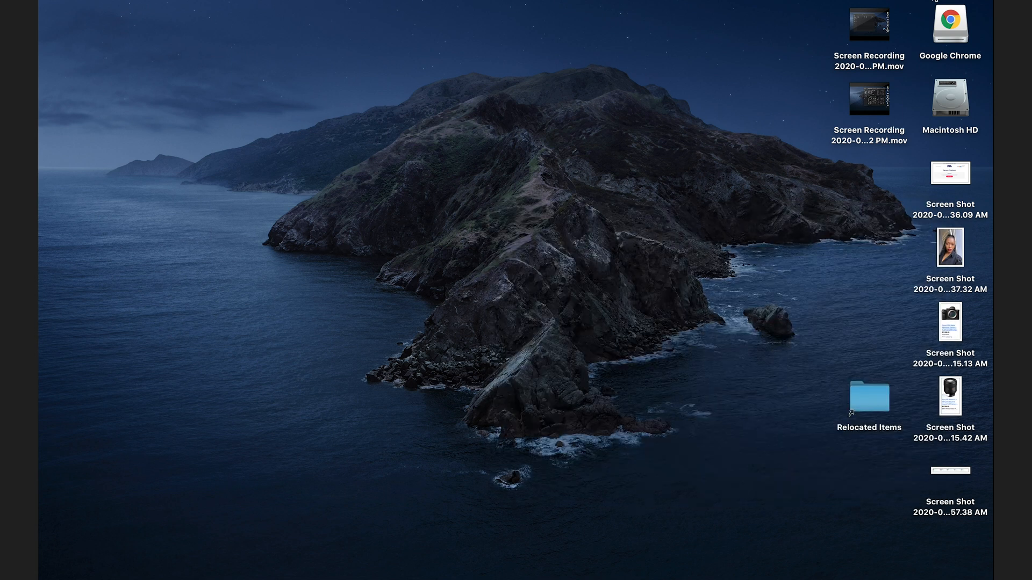
{"action": "key", "text": "super+space"}
{"action": "type", "text": "premiere"}
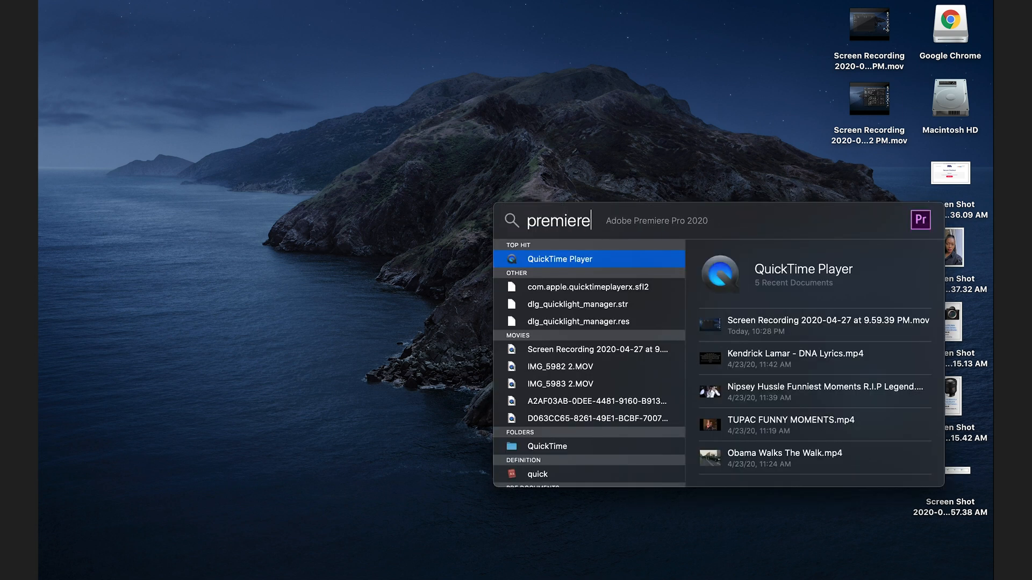
{"action": "key", "text": "Return"}
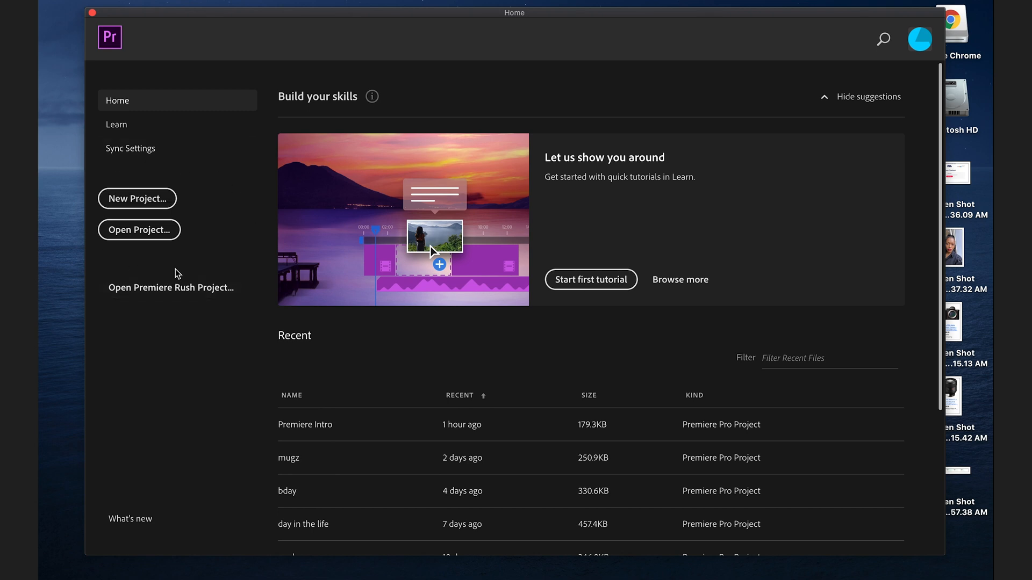
Start a new project and name it Premiere Intro.
{"action": "left_click", "coordinate": [165, 199]}
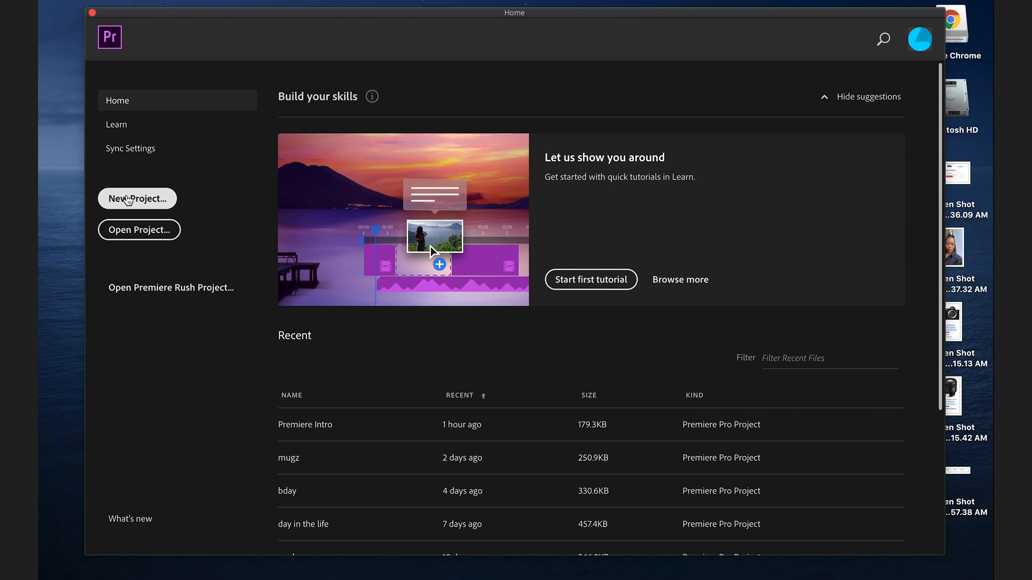
{"action": "left_click", "coordinate": [128, 200]}
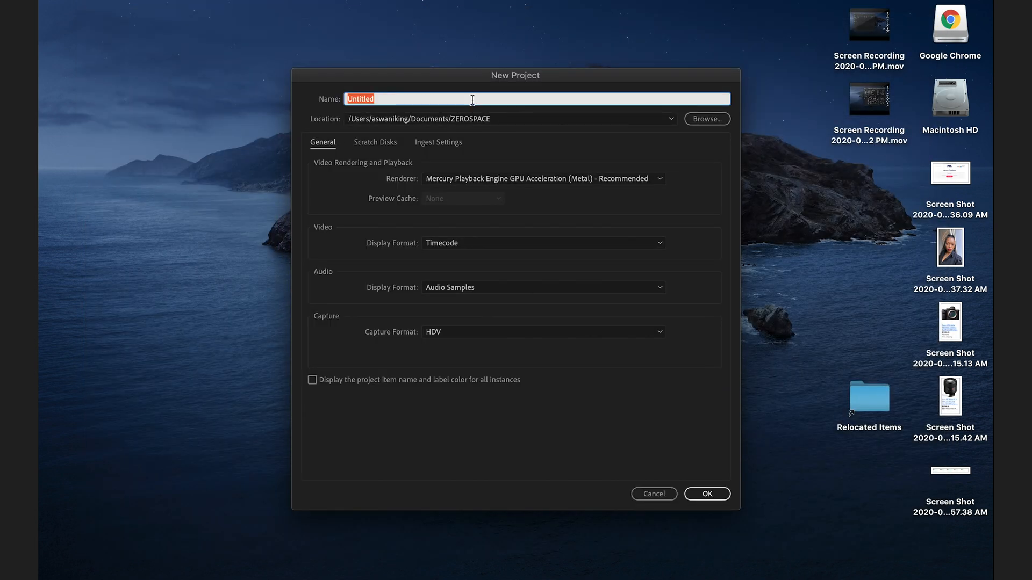
{"action": "type", "text": "Premiere Intro"}
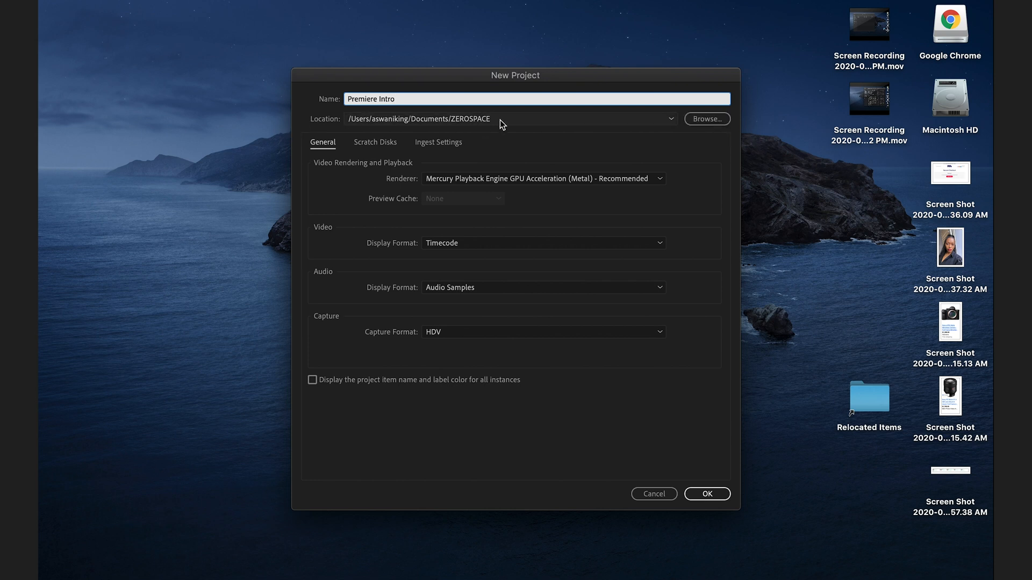
Set the project location to the ZEROSPACE folder in Documents and create the project, overwriting the existing one.
{"action": "left_click", "coordinate": [715, 123]}
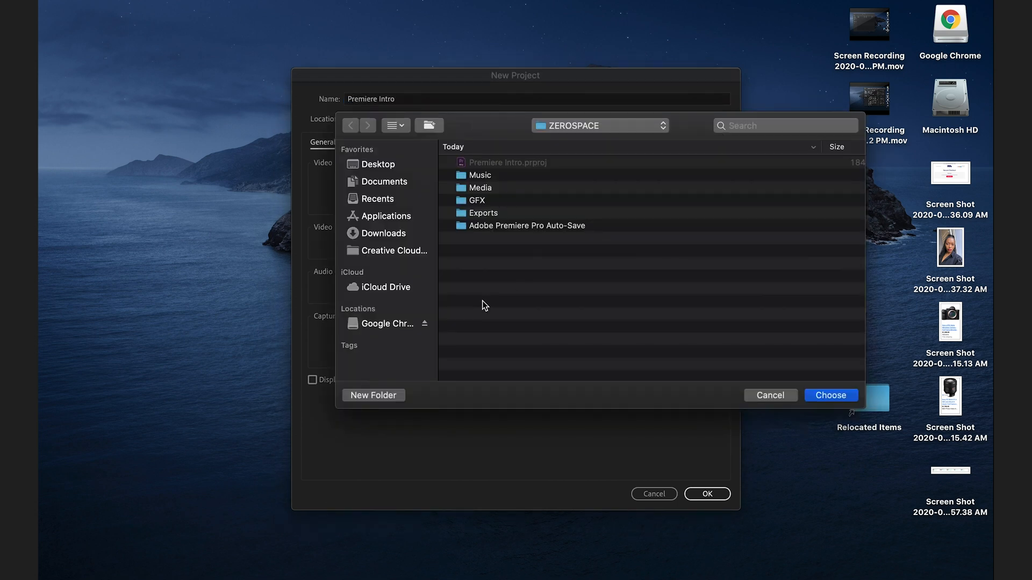
{"action": "left_click", "coordinate": [403, 183]}
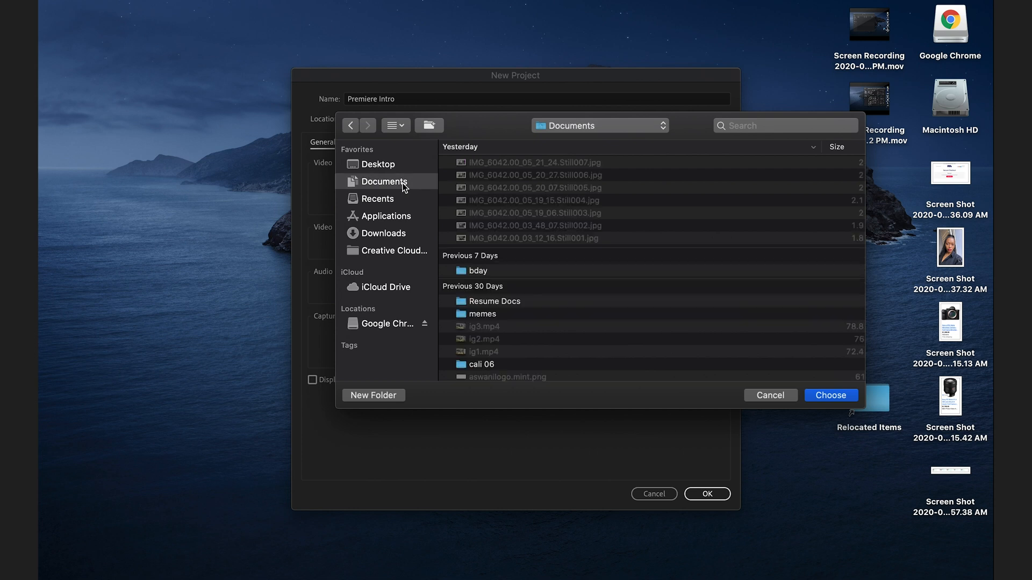
{"action": "scroll", "coordinate": [590, 294], "scroll_direction": "down", "scroll_amount": 3}
{"action": "scroll", "coordinate": [590, 295], "scroll_direction": "down", "scroll_amount": 5}
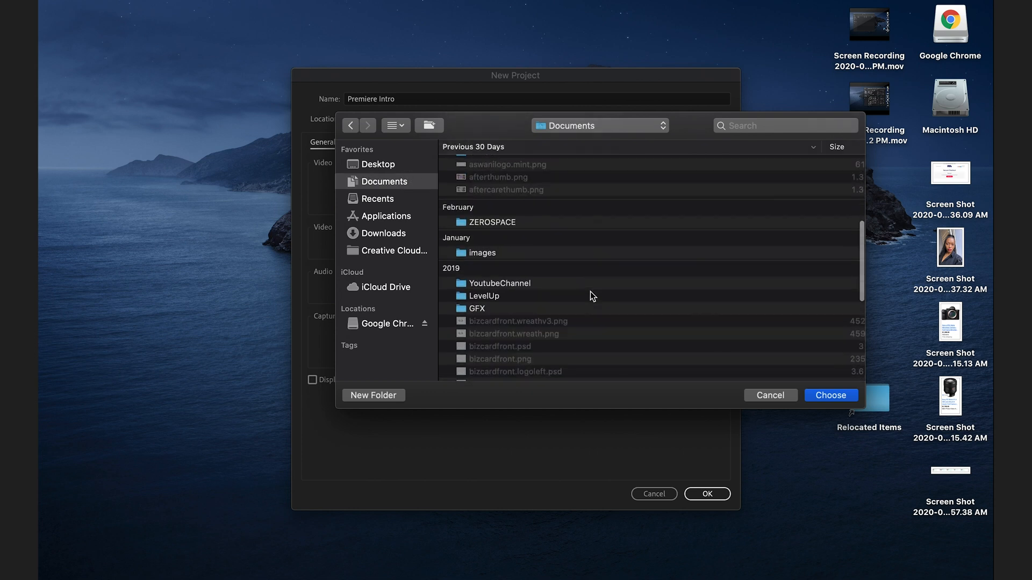
{"action": "double_click", "coordinate": [495, 224]}
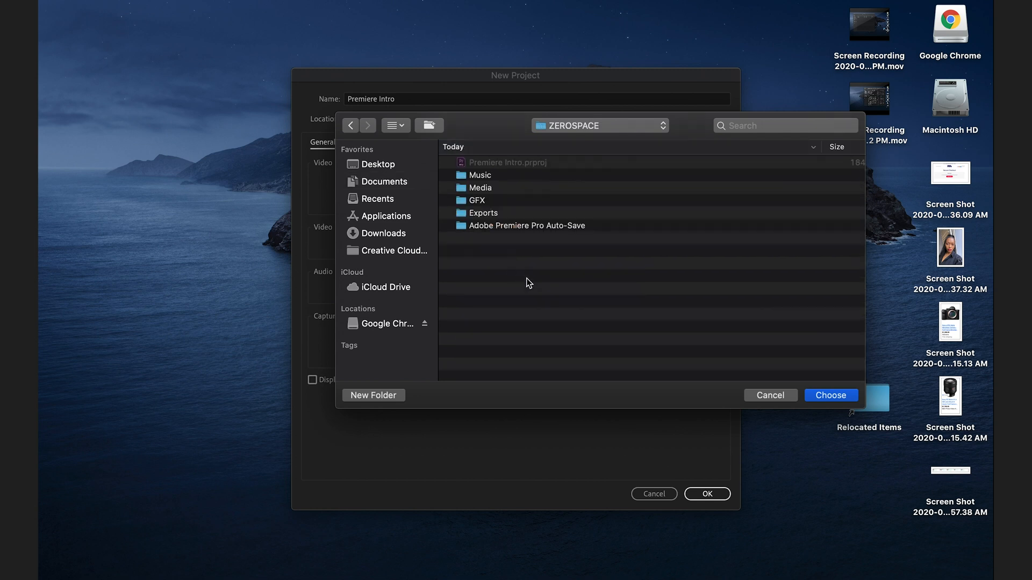
{"action": "left_click", "coordinate": [830, 396]}
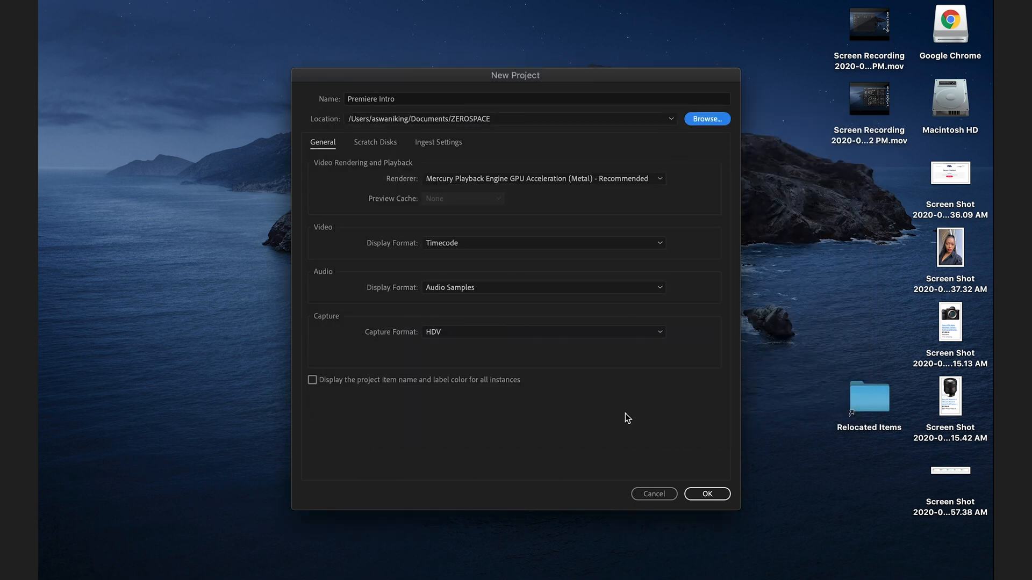
{"action": "left_click", "coordinate": [713, 495]}
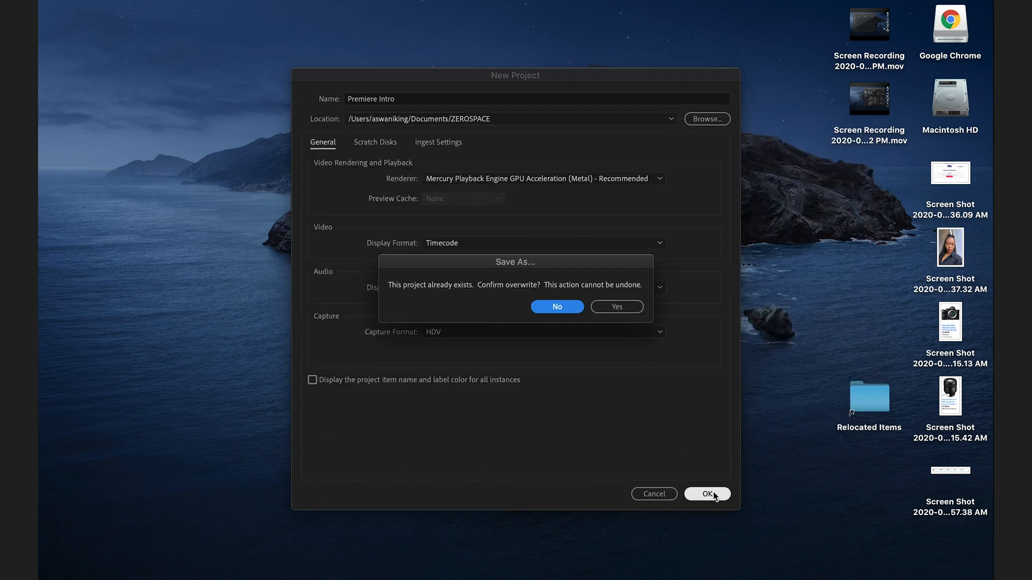
{"action": "left_click", "coordinate": [617, 307]}
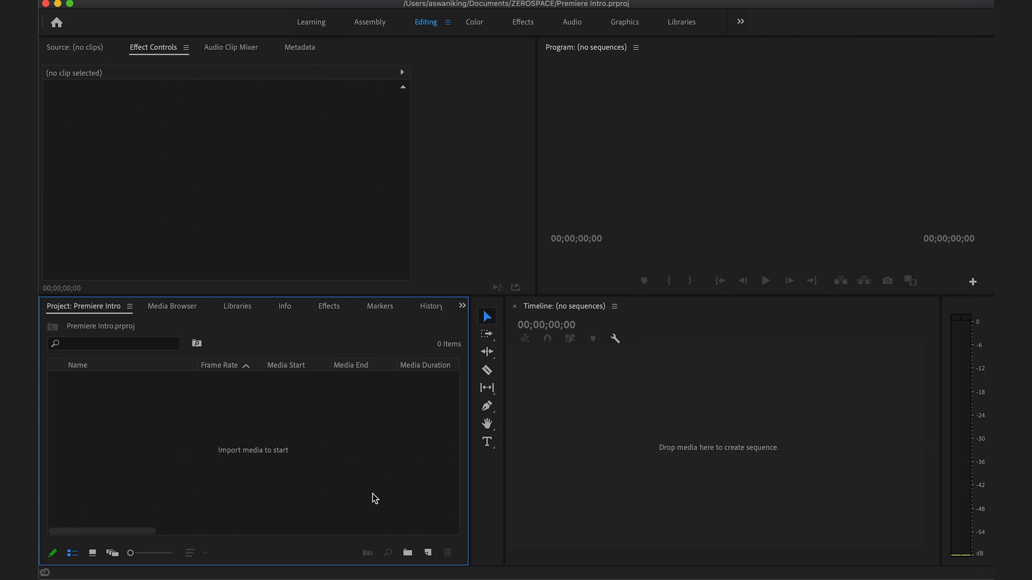
Browse the local drive's media to the Documents folder in the home directory.
{"action": "left_click", "coordinate": [181, 309]}
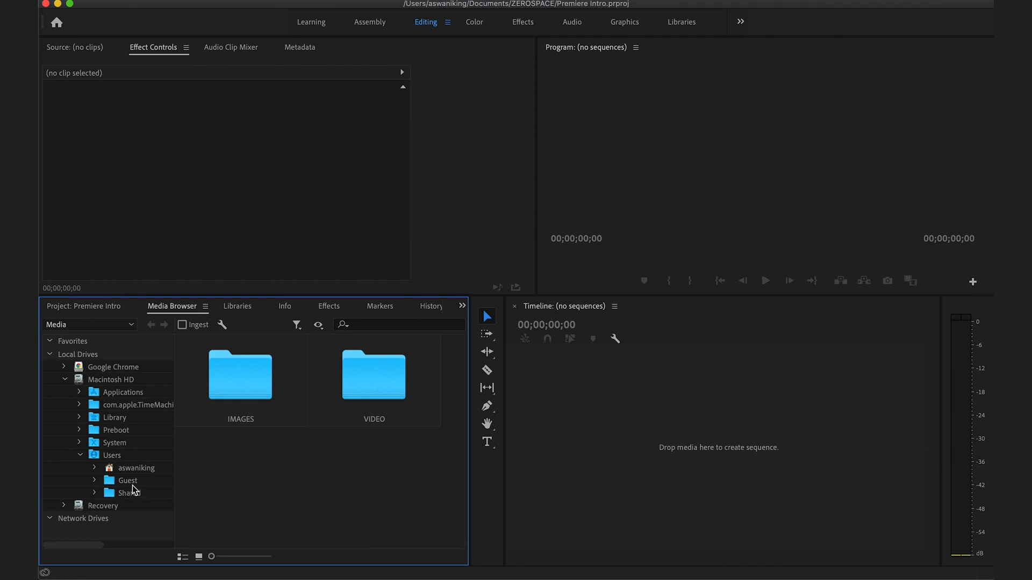
{"action": "left_click", "coordinate": [138, 468]}
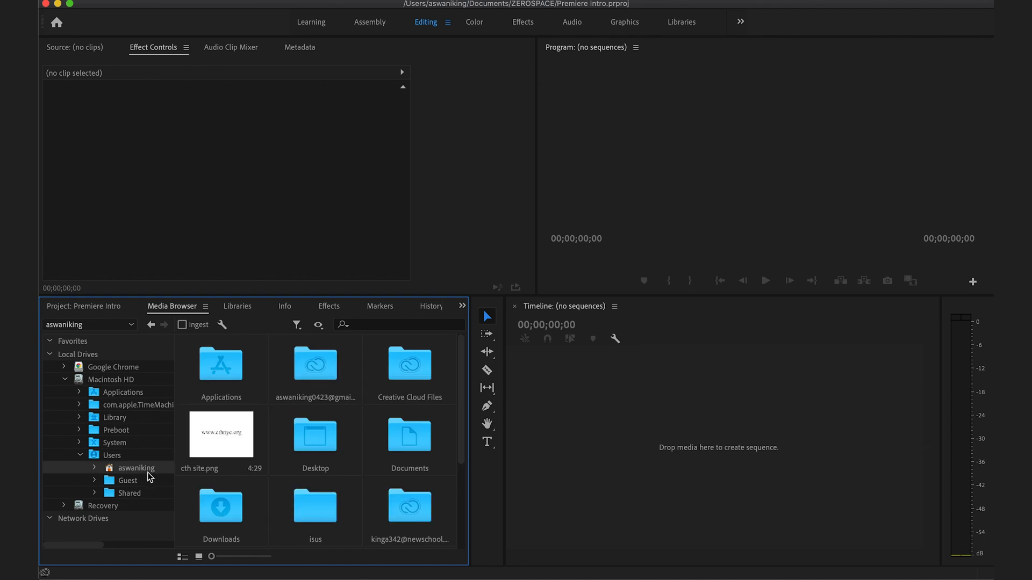
{"action": "scroll", "coordinate": [349, 483], "scroll_direction": "down", "scroll_amount": 2}
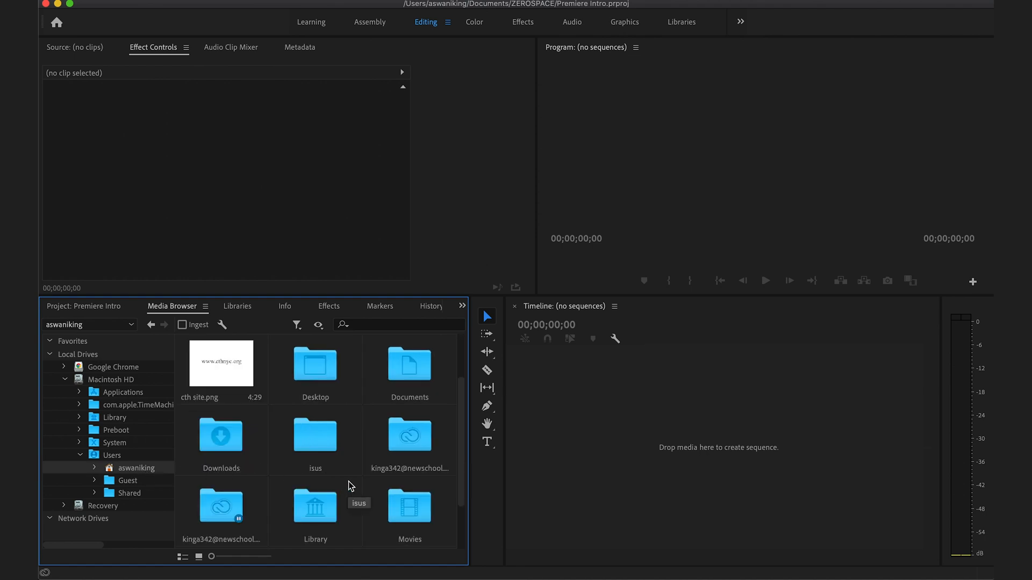
{"action": "double_click", "coordinate": [404, 385]}
Search Documents for "zero" and open the VIDEO folder inside ZEROSPACE's Media folder.
{"action": "left_click", "coordinate": [386, 325]}
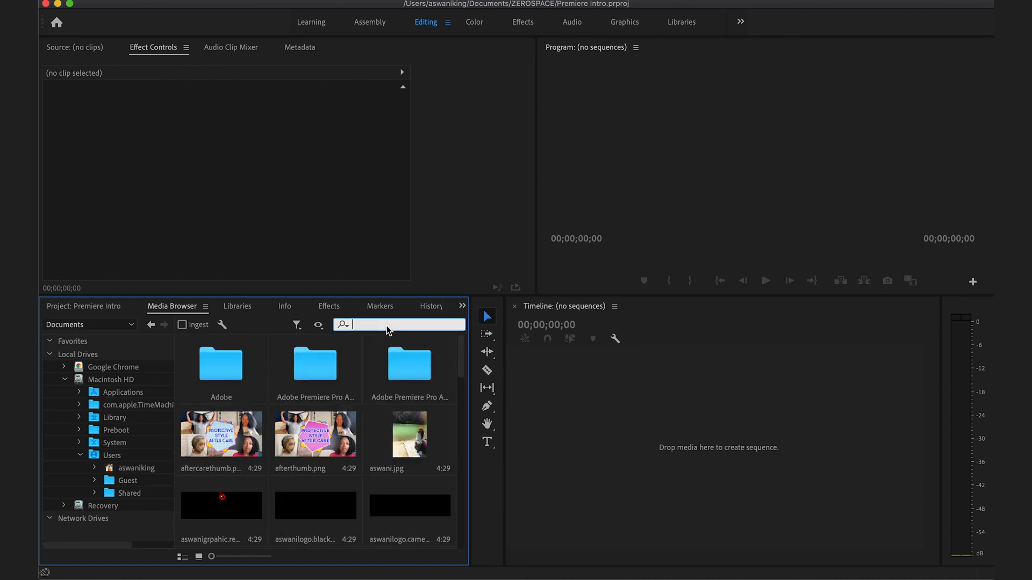
{"action": "type", "text": "zero"}
{"action": "double_click", "coordinate": [238, 359]}
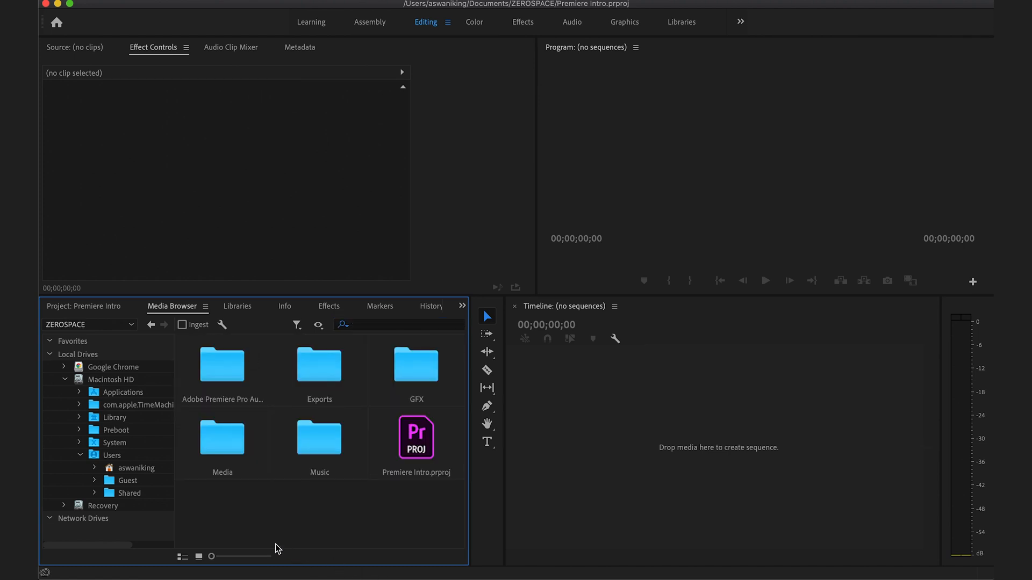
{"action": "double_click", "coordinate": [215, 446]}
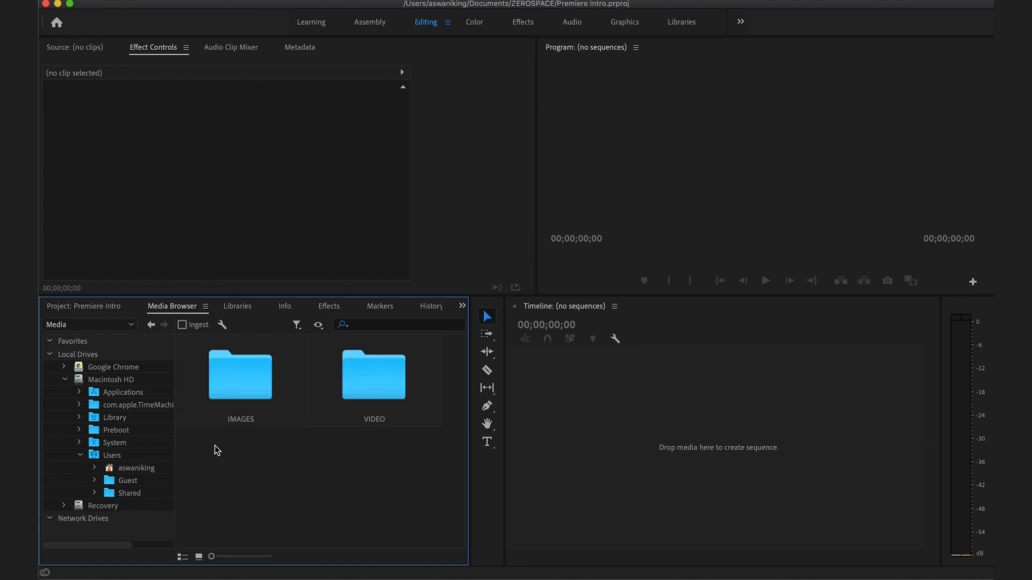
{"action": "double_click", "coordinate": [383, 379]}
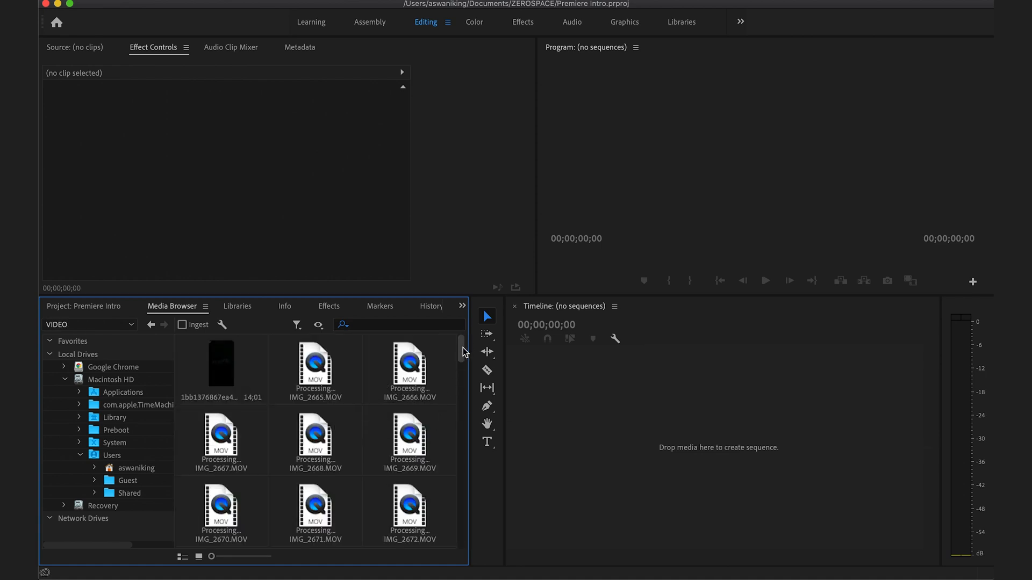
Import the clips IMG_2699.MOV, IMG_2700.MOV and IMG_2702.MOV into the project and undo the import.
{"action": "left_click_drag", "start_coordinate": [463, 352], "coordinate": [462, 436]}
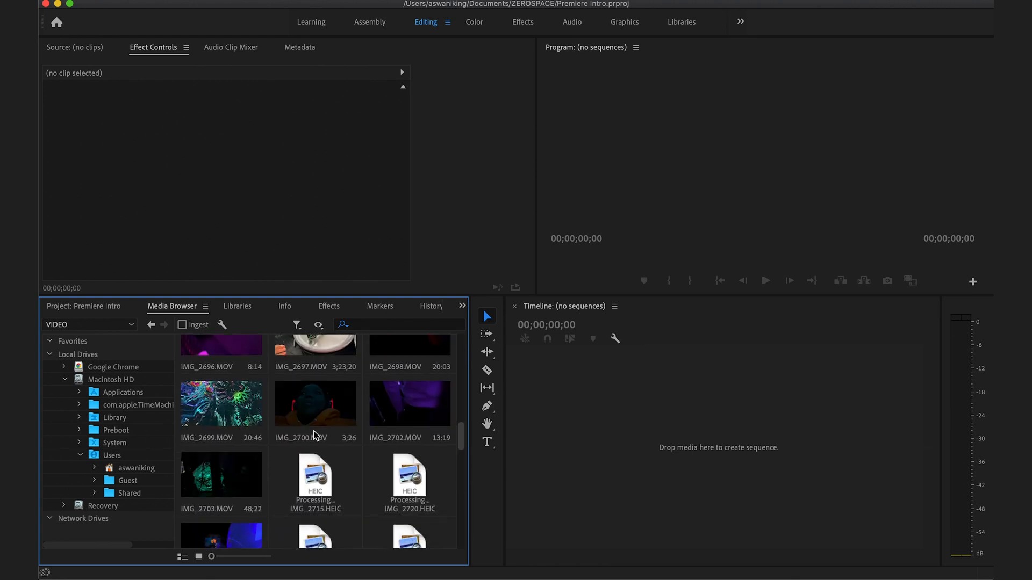
{"action": "left_click", "coordinate": [372, 412], "text": "shift"}
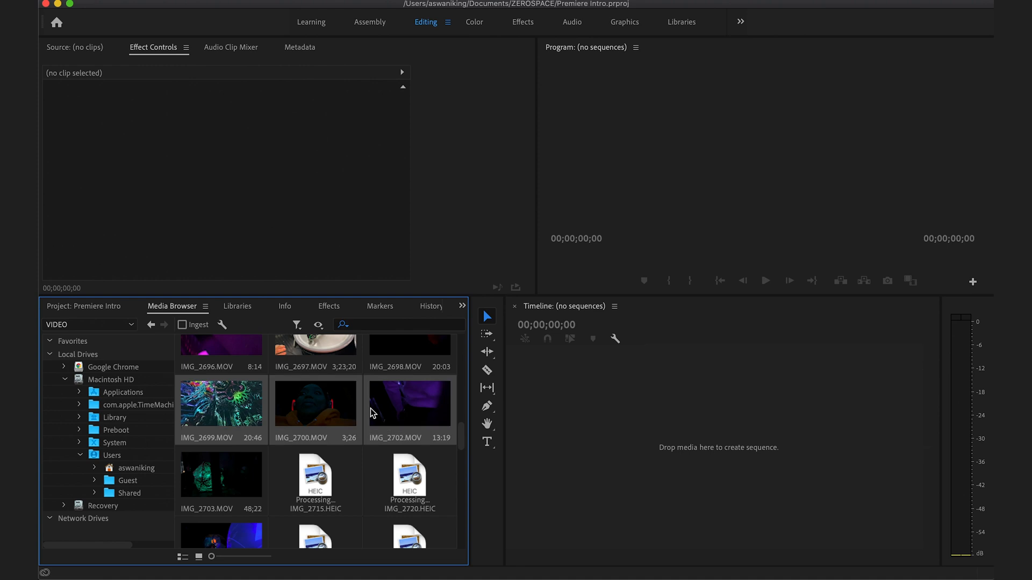
{"action": "right_click", "coordinate": [372, 413]}
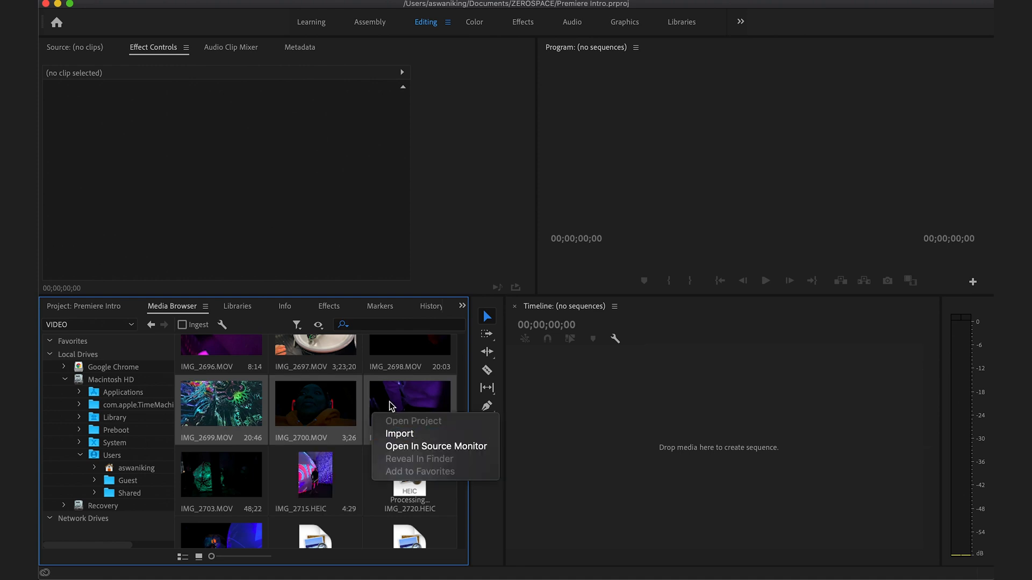
{"action": "left_click", "coordinate": [411, 434]}
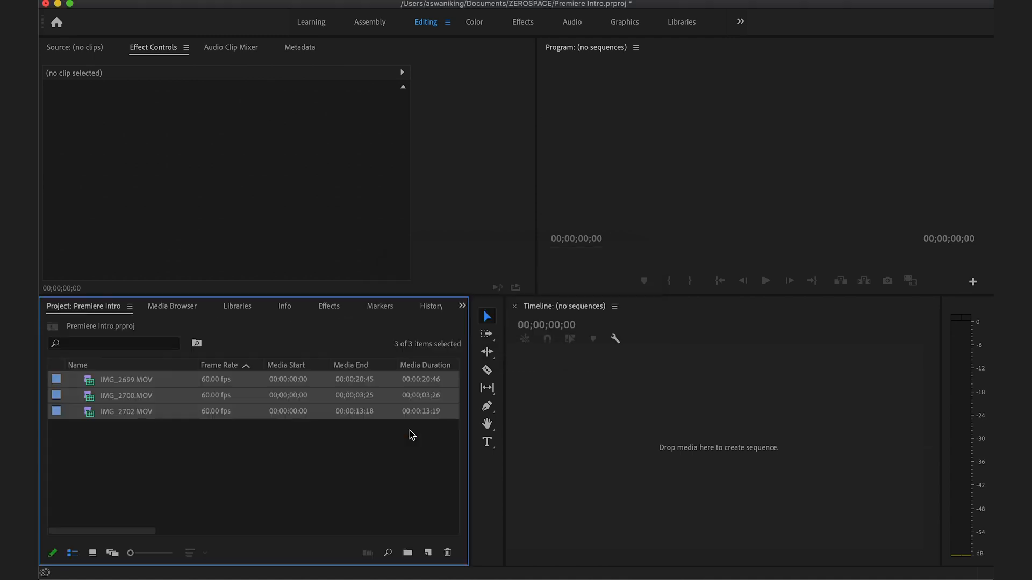
{"action": "left_click", "coordinate": [357, 486]}
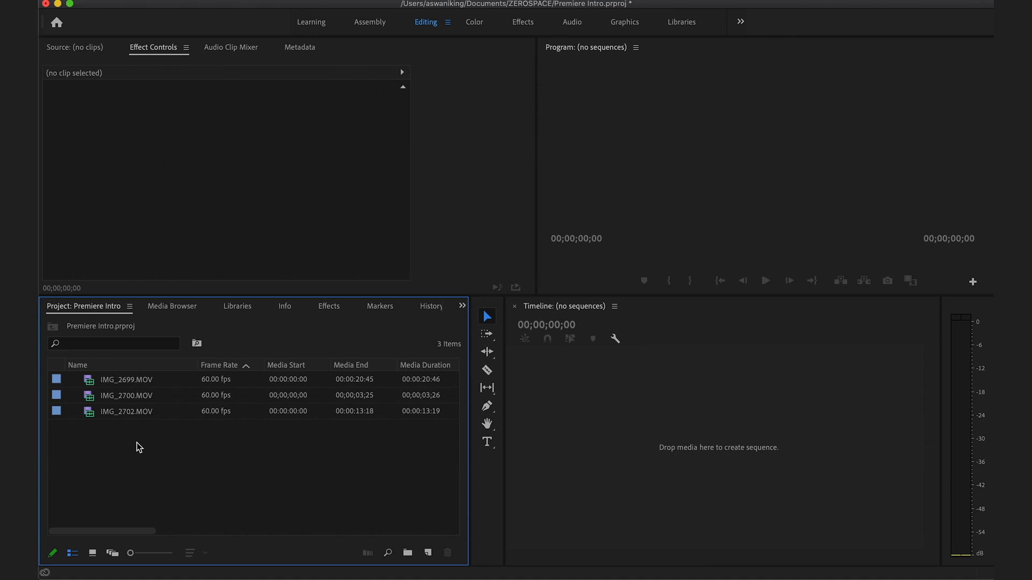
{"action": "key", "text": "super+z"}
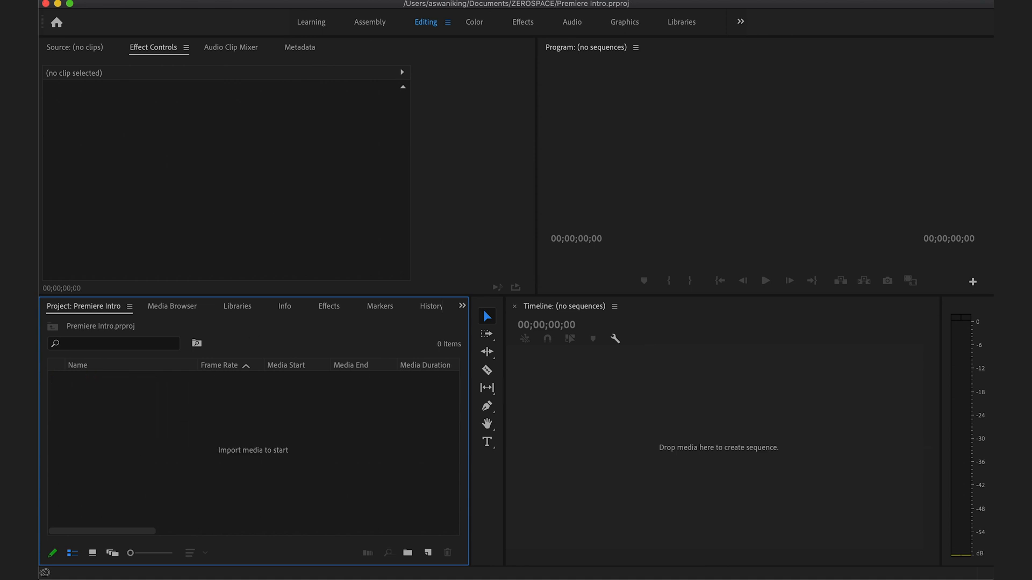
Start a file import and search the Mac for "zerospace".
{"action": "left_click", "coordinate": [151, 0]}
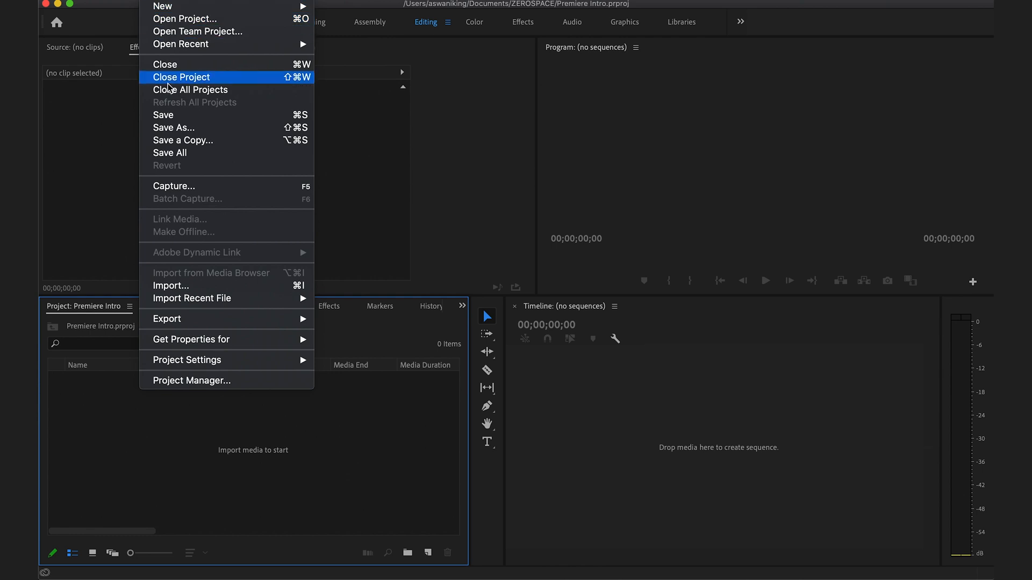
{"action": "left_click", "coordinate": [172, 288]}
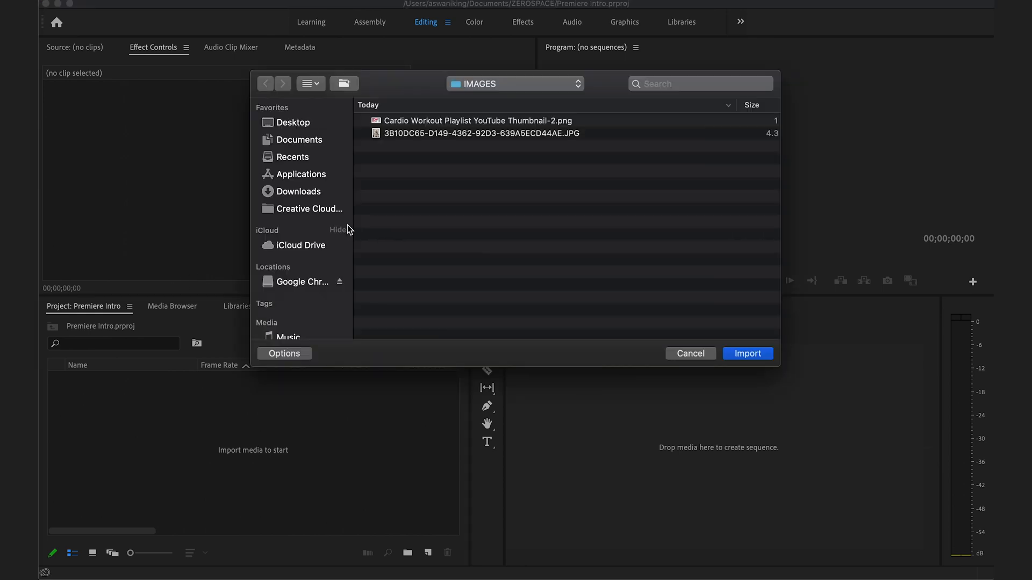
{"action": "left_click", "coordinate": [319, 140]}
{"action": "left_click", "coordinate": [684, 84]}
{"action": "type", "text": "zero space"}
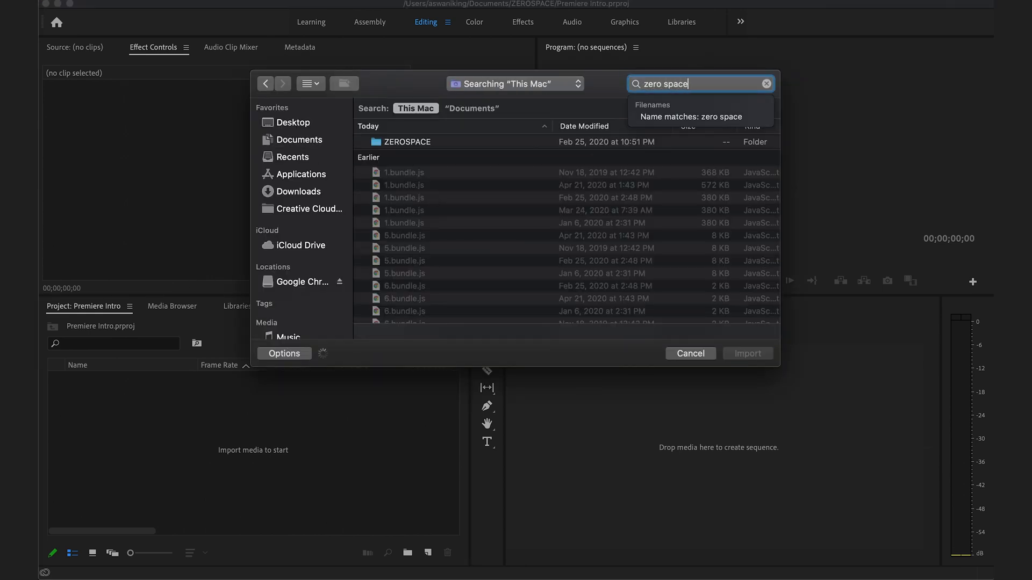
{"action": "left_click", "coordinate": [664, 85]}
{"action": "key", "text": "BackSpace"}
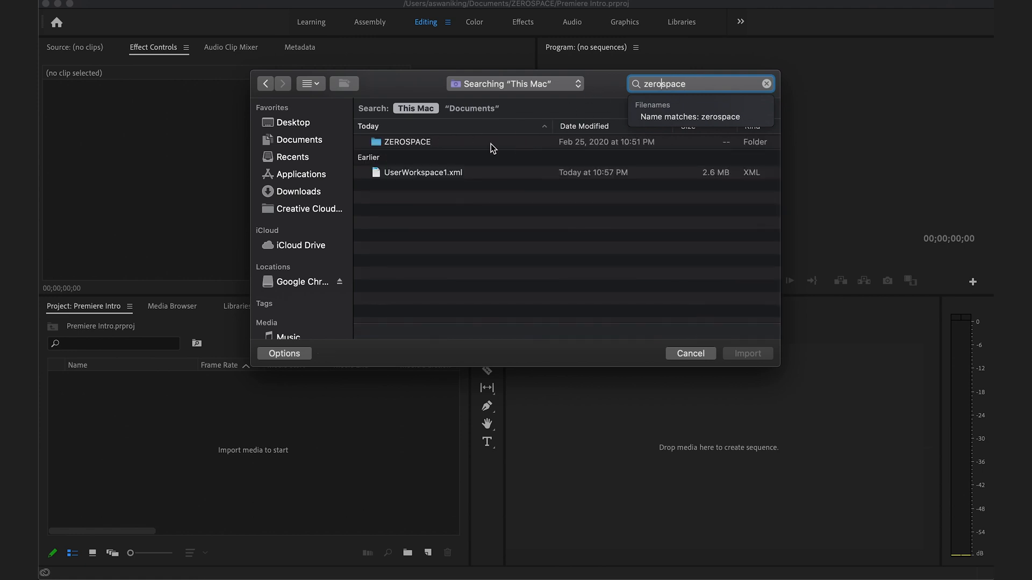
Open the ZEROSPACE folder and go to the VIDEO folder inside its Media folder.
{"action": "left_click", "coordinate": [457, 144]}
{"action": "double_click", "coordinate": [457, 143]}
{"action": "double_click", "coordinate": [415, 149]}
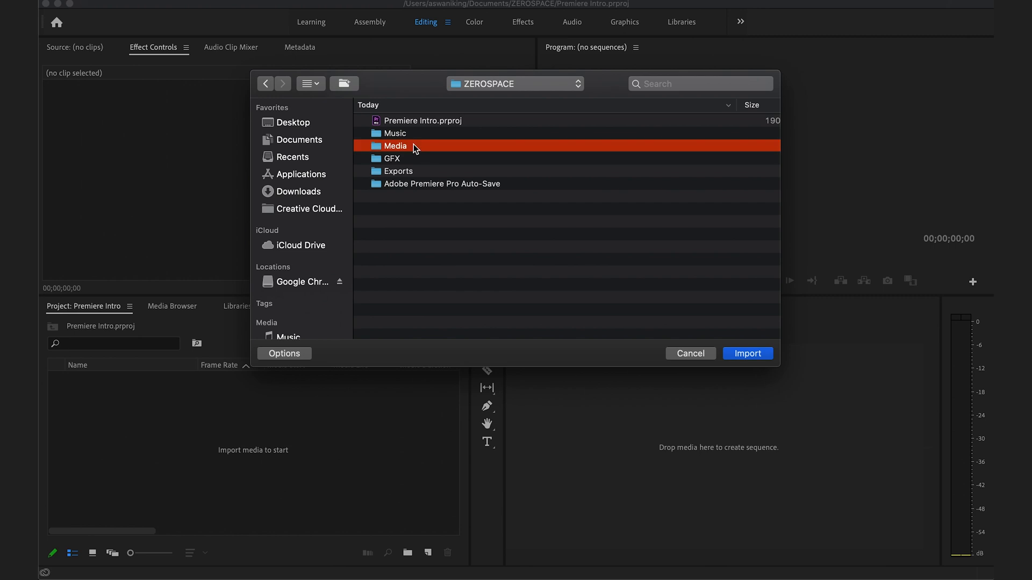
{"action": "double_click", "coordinate": [399, 119]}
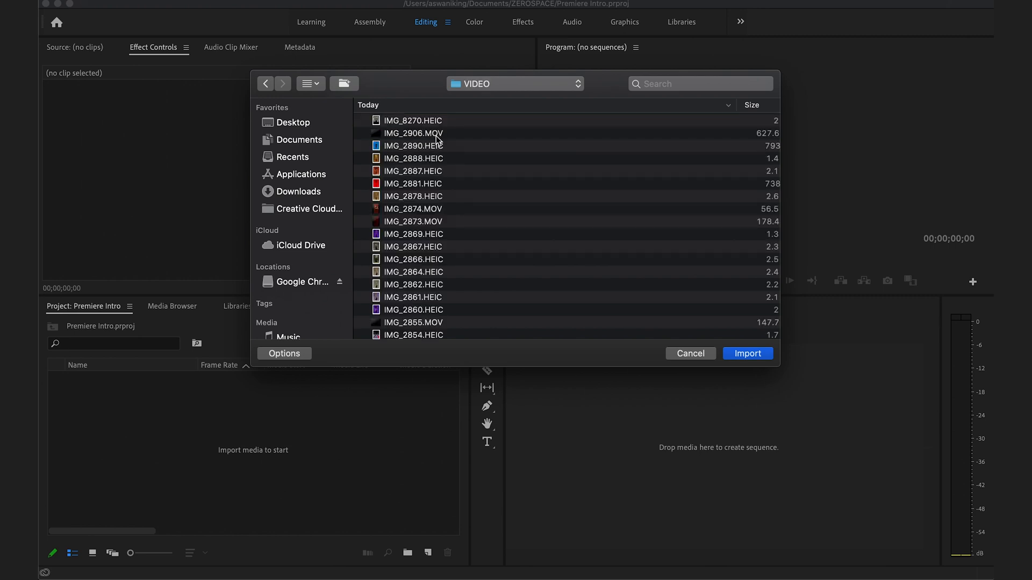
Show the VIDEO folder's files as icons, look over the clips and cancel the import.
{"action": "left_click", "coordinate": [316, 86]}
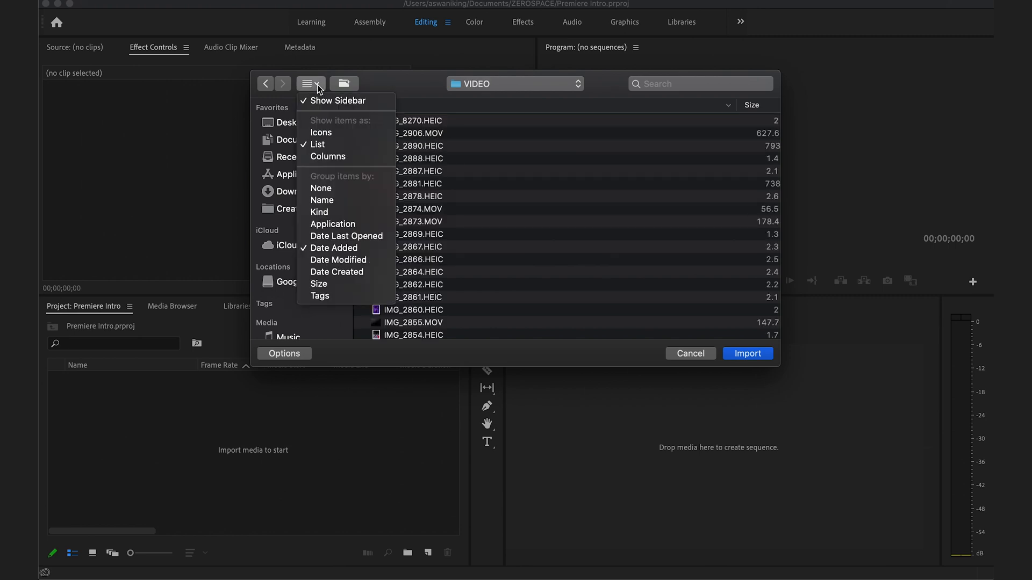
{"action": "left_click", "coordinate": [340, 133]}
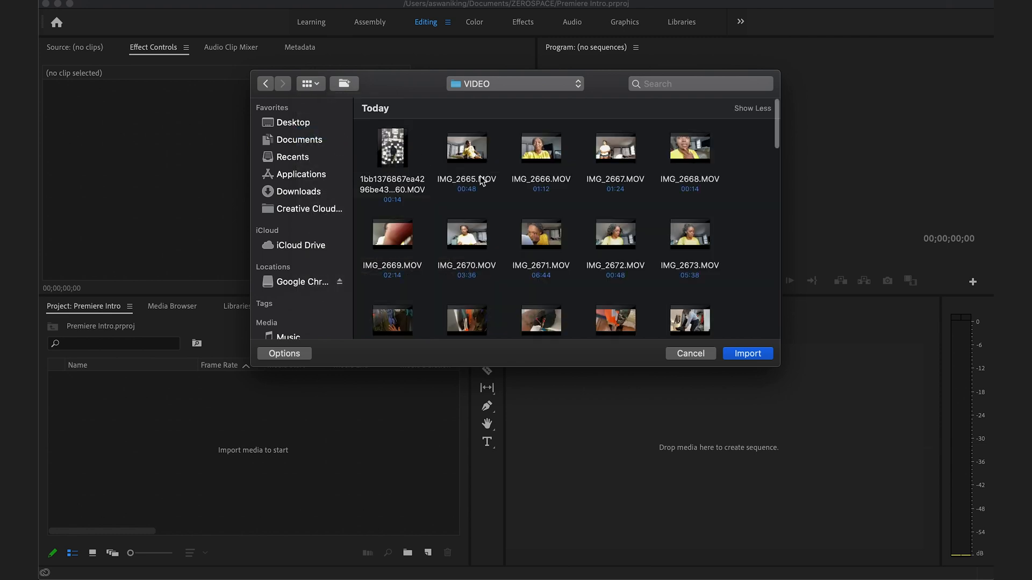
{"action": "scroll", "coordinate": [500, 235], "scroll_direction": "down", "scroll_amount": 10}
{"action": "scroll", "coordinate": [500, 236], "scroll_direction": "up", "scroll_amount": 10}
{"action": "left_click", "coordinate": [685, 353]}
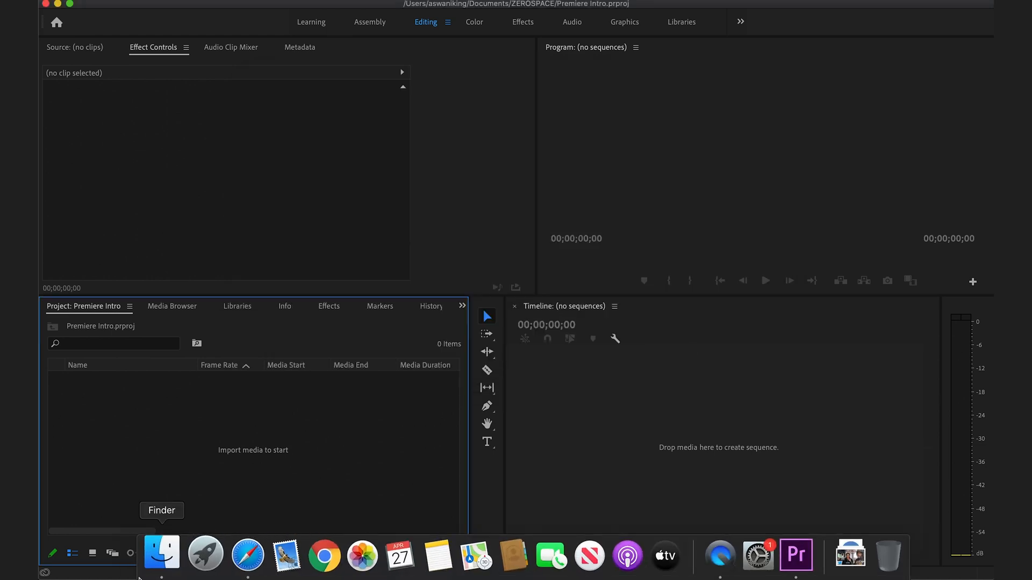
Switch to Finder and search the Mac for "zerospace".
{"action": "left_click", "coordinate": [159, 577]}
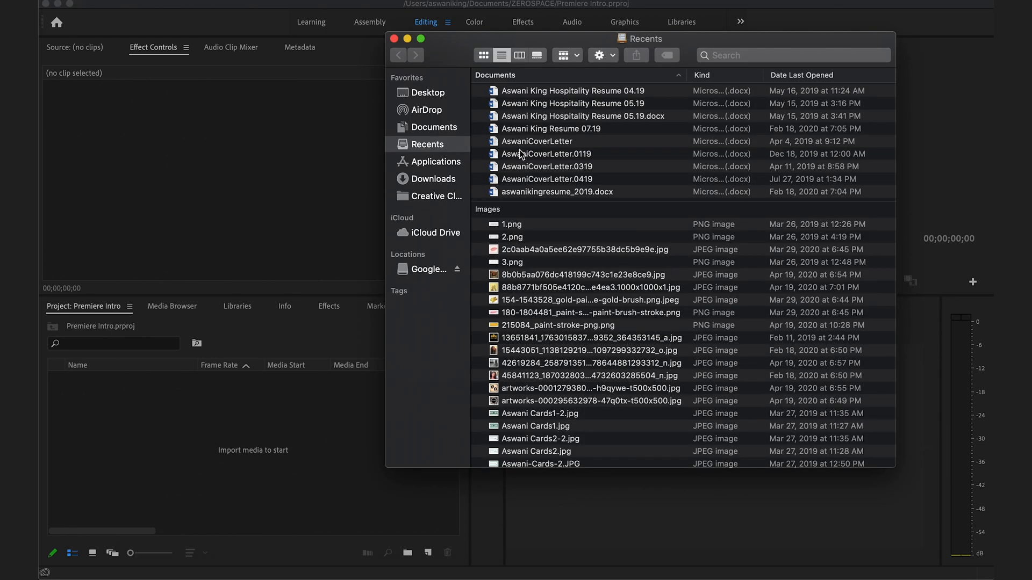
{"action": "left_click", "coordinate": [434, 127]}
{"action": "left_click", "coordinate": [732, 55]}
{"action": "type", "text": "zeros"}
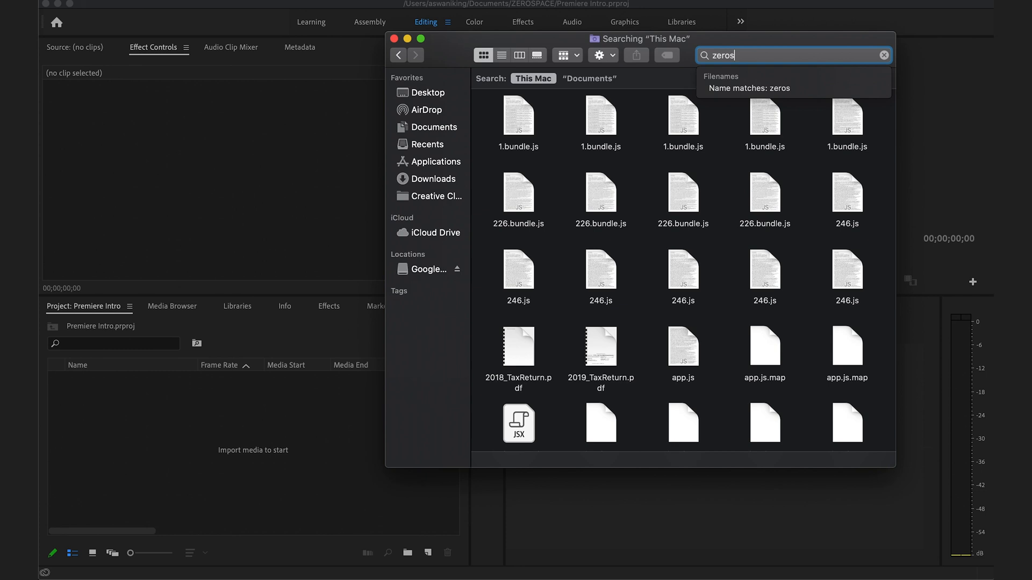
{"action": "type", "text": "pace"}
{"action": "key", "text": "Return"}
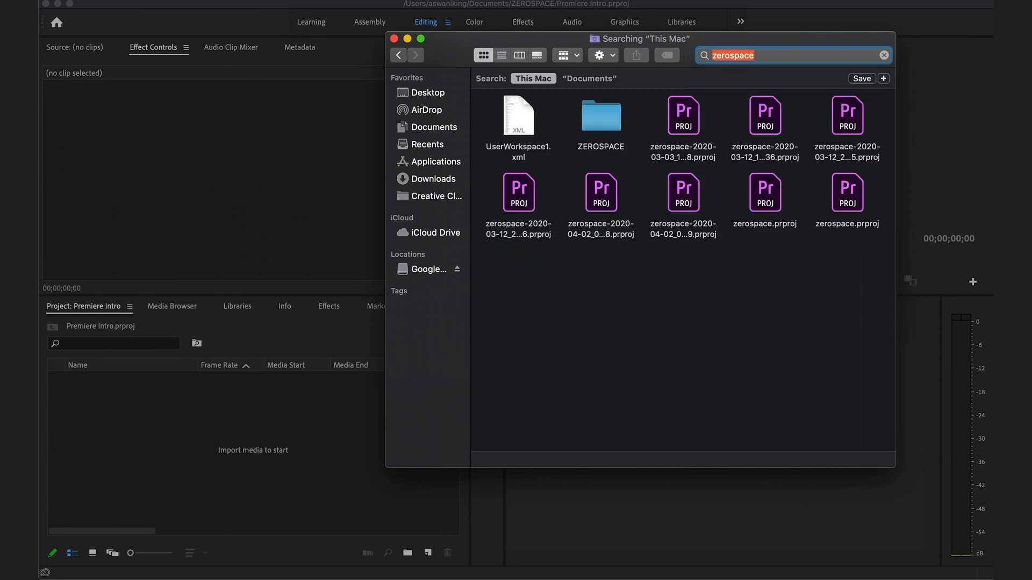
Open the VIDEO folder inside the ZEROSPACE folder's Media folder in Finder.
{"action": "double_click", "coordinate": [607, 149]}
{"action": "double_click", "coordinate": [738, 108]}
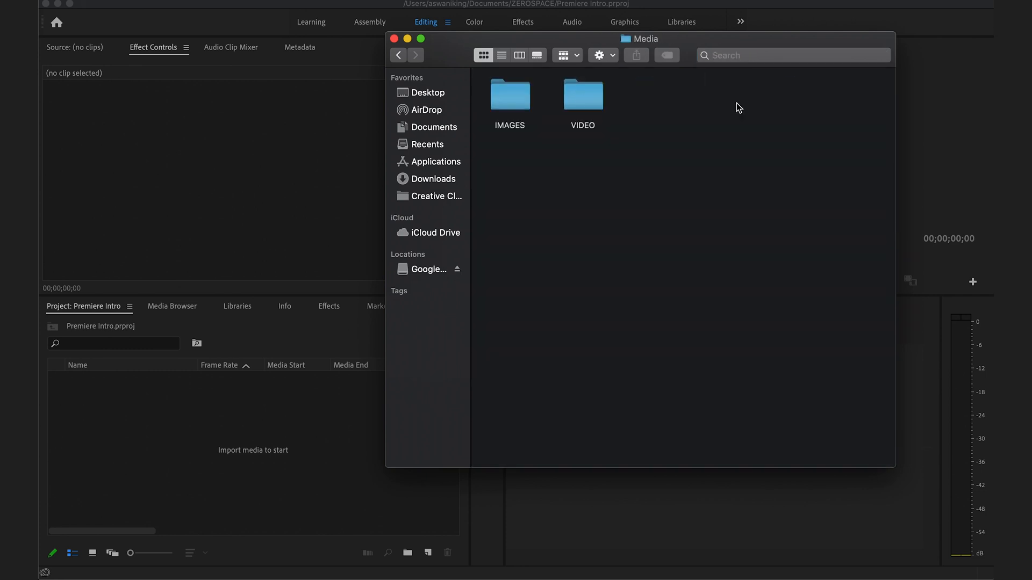
{"action": "double_click", "coordinate": [586, 99]}
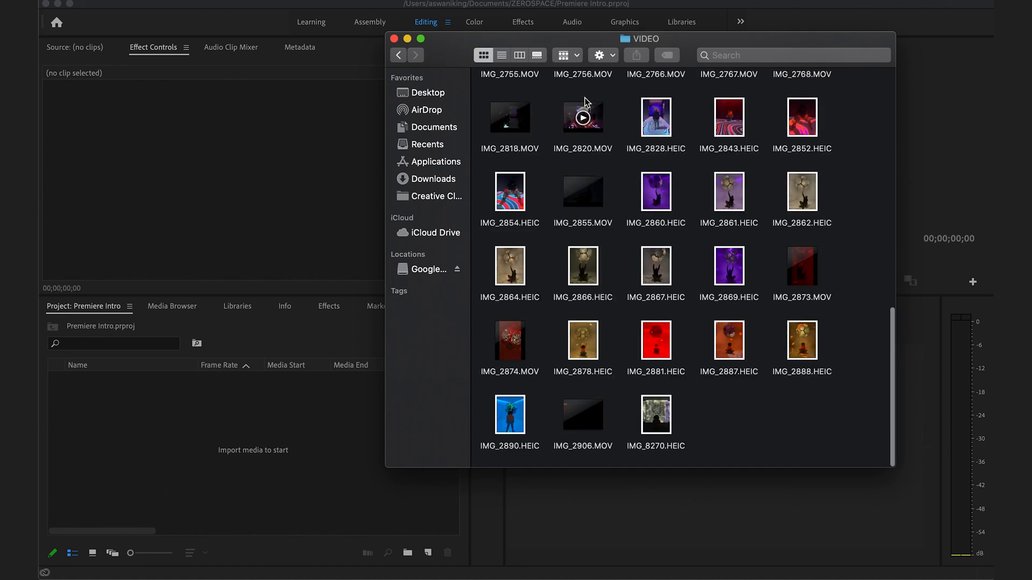
Import IMG_2766.MOV from the Finder VIDEO folder into the Premiere Pro project and clear the clip from the project again.
{"action": "scroll", "coordinate": [678, 177], "scroll_direction": "up", "scroll_amount": 2}
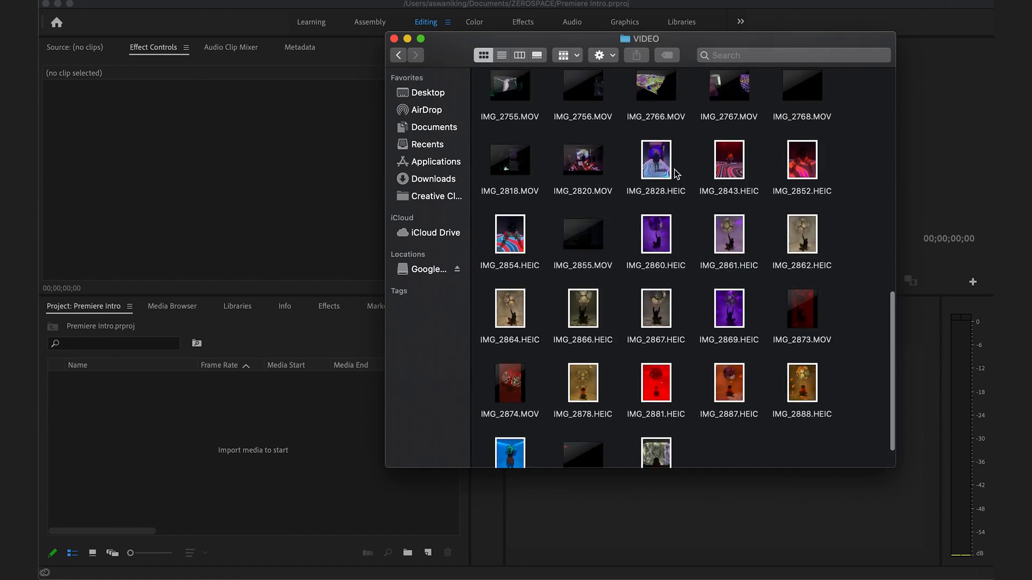
{"action": "left_click_drag", "start_coordinate": [669, 102], "coordinate": [254, 464]}
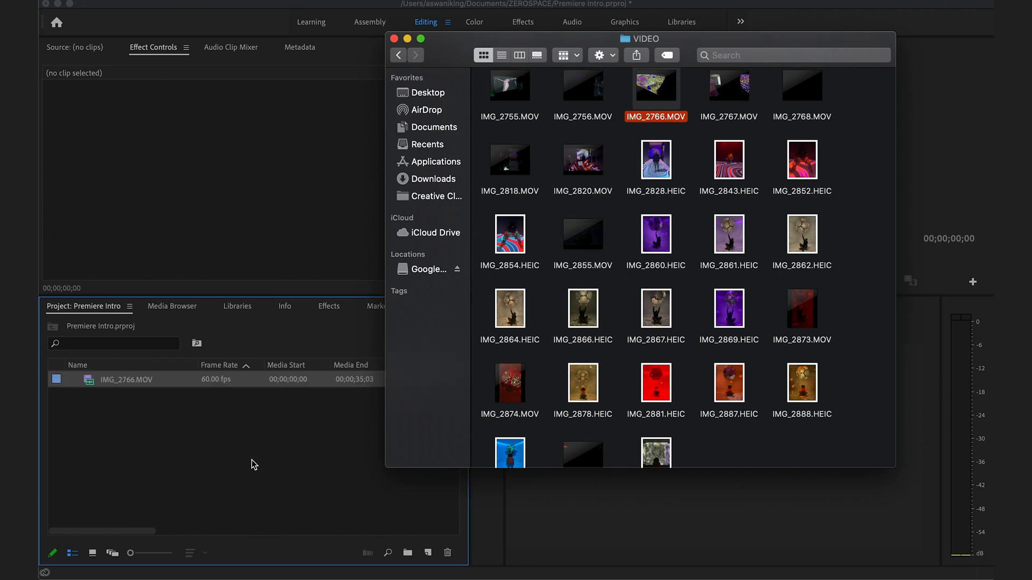
{"action": "left_click", "coordinate": [253, 463]}
{"action": "right_click", "coordinate": [130, 378]}
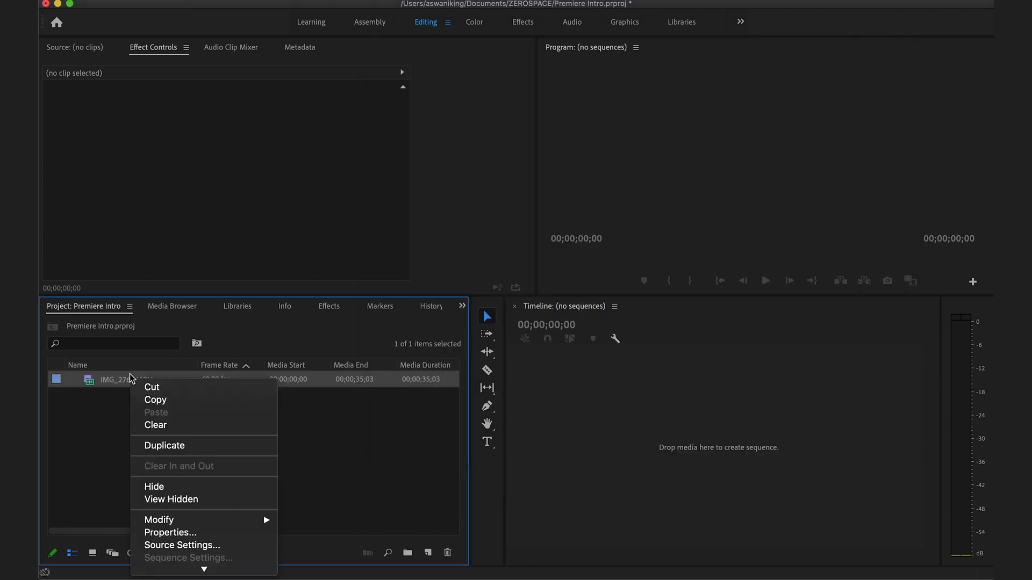
{"action": "left_click", "coordinate": [178, 425]}
Import the selected clips IMG_2699.MOV, IMG_2700.MOV and IMG_2702.MOV into the project from the Media Browser.
{"action": "left_click", "coordinate": [175, 307]}
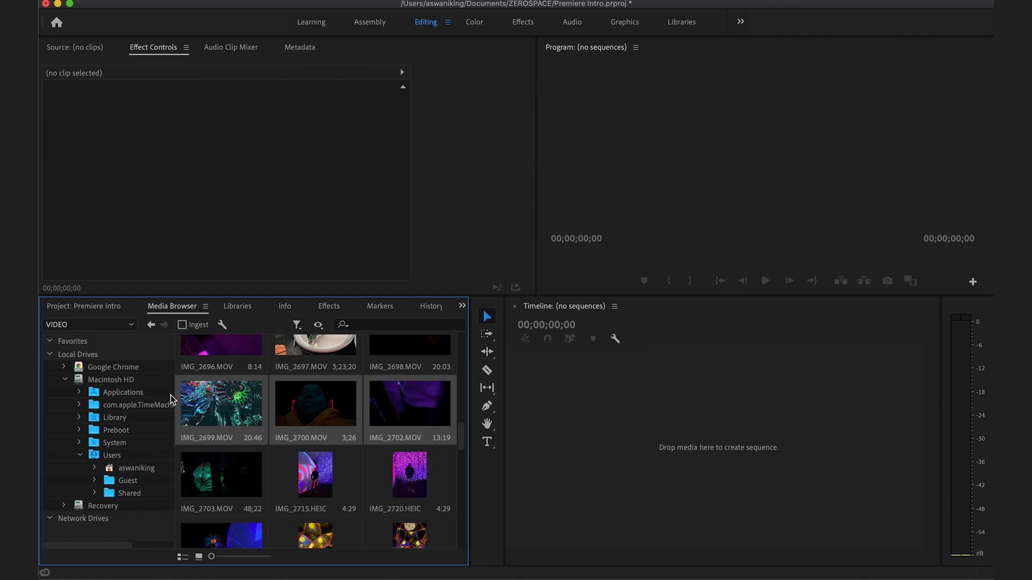
{"action": "right_click", "coordinate": [320, 428]}
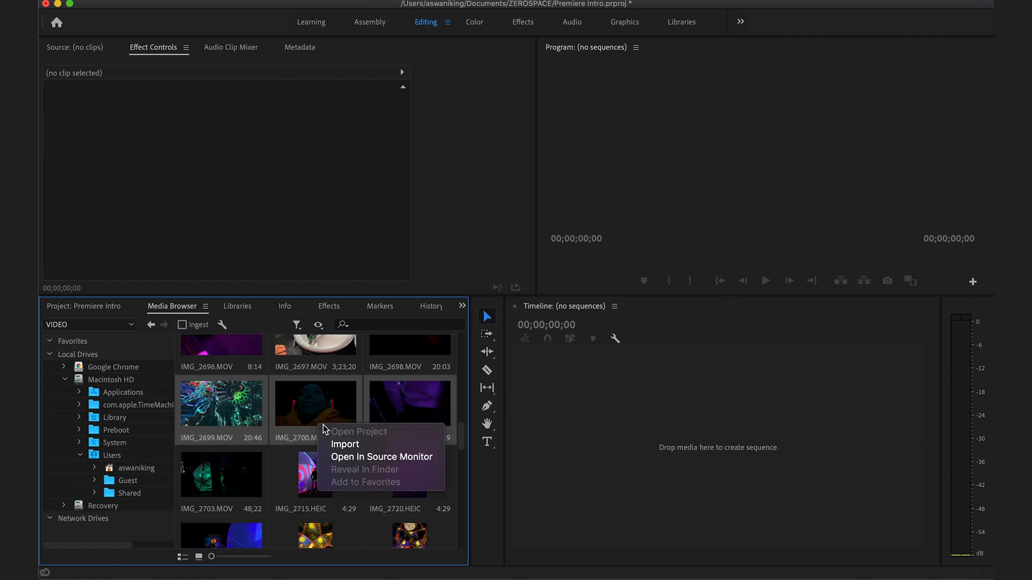
{"action": "left_click", "coordinate": [365, 445]}
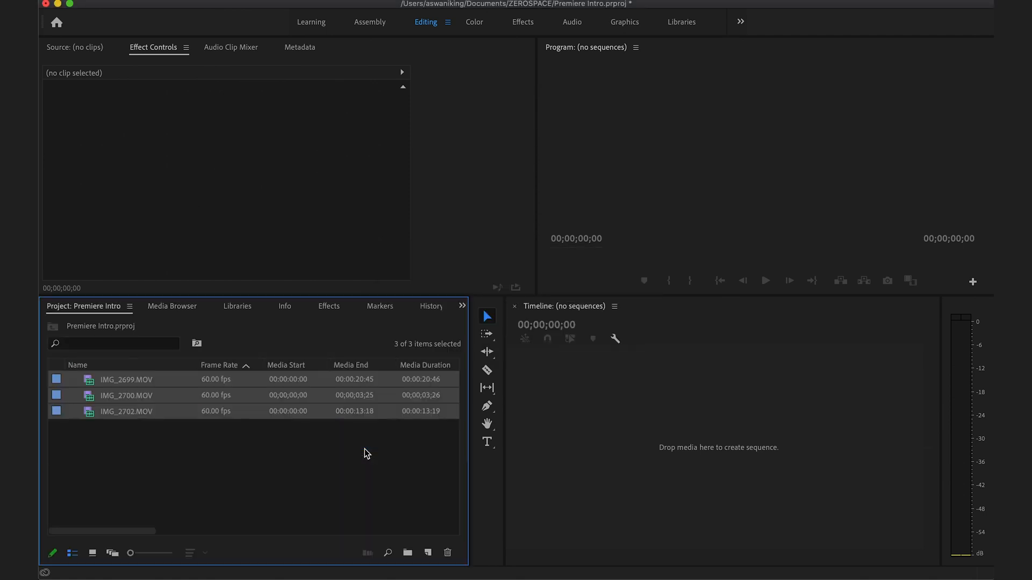
{"action": "left_click", "coordinate": [360, 456]}
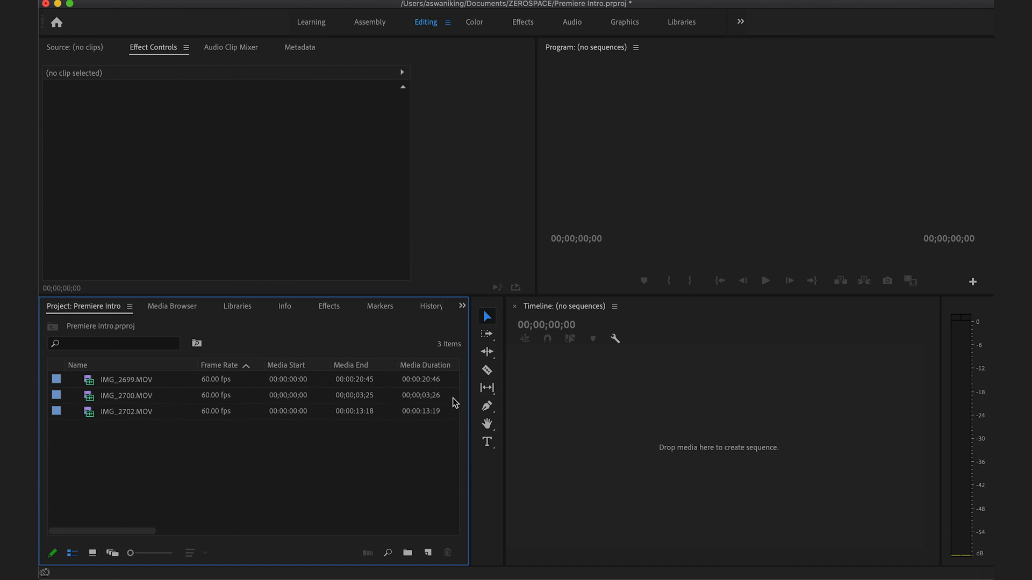
Look through the metadata columns of the three imported clips, including their video and audio details.
{"action": "scroll", "coordinate": [425, 395], "scroll_direction": "right", "scroll_amount": 4}
{"action": "scroll", "coordinate": [425, 398], "scroll_direction": "right", "scroll_amount": 6}
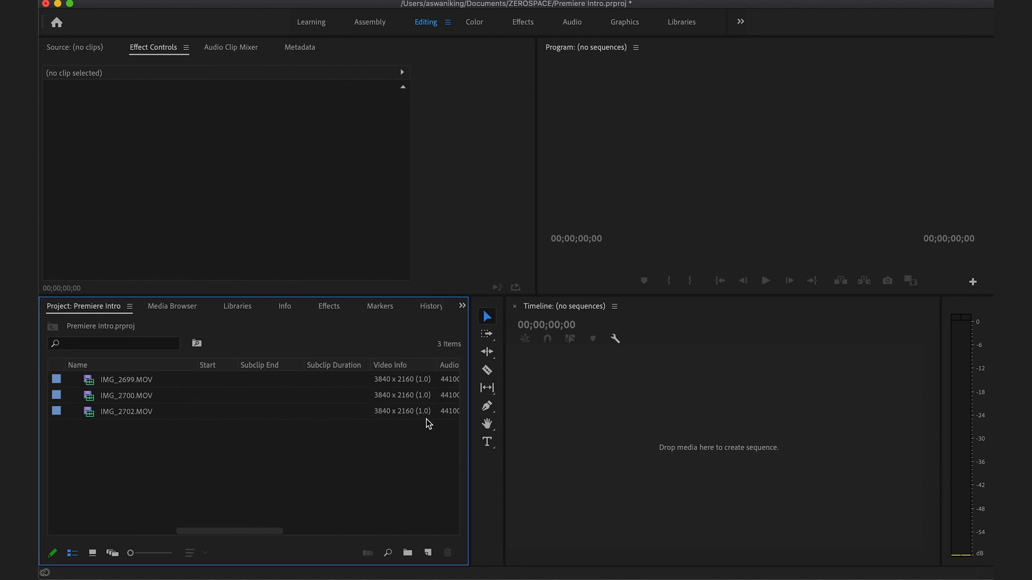
{"action": "scroll", "coordinate": [388, 405], "scroll_direction": "right", "scroll_amount": 4}
{"action": "scroll", "coordinate": [388, 405], "scroll_direction": "left", "scroll_amount": 10}
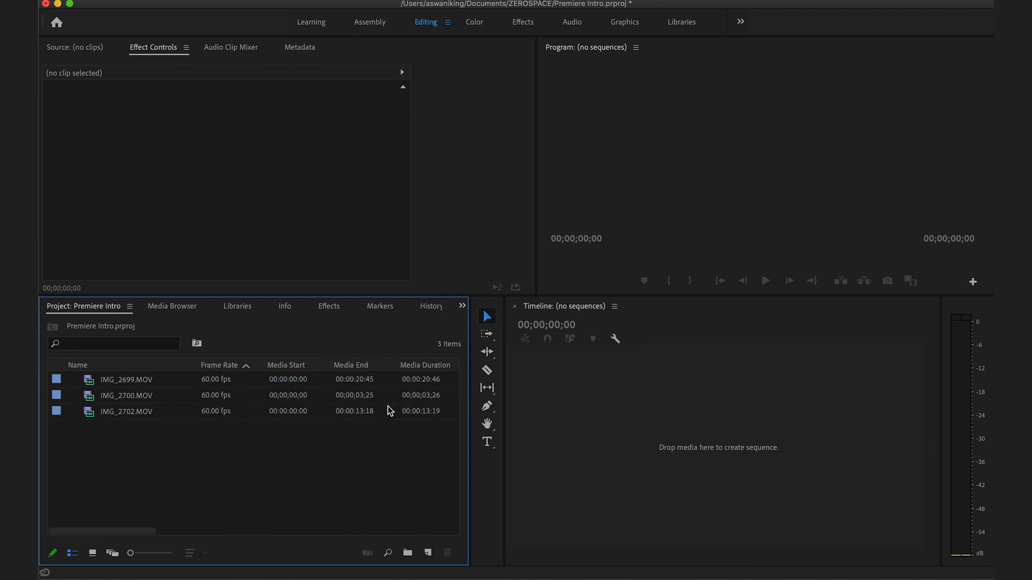
Create a bin named VIDEOS, move the three imported clips into it and collapse the bin.
{"action": "left_click", "coordinate": [406, 553]}
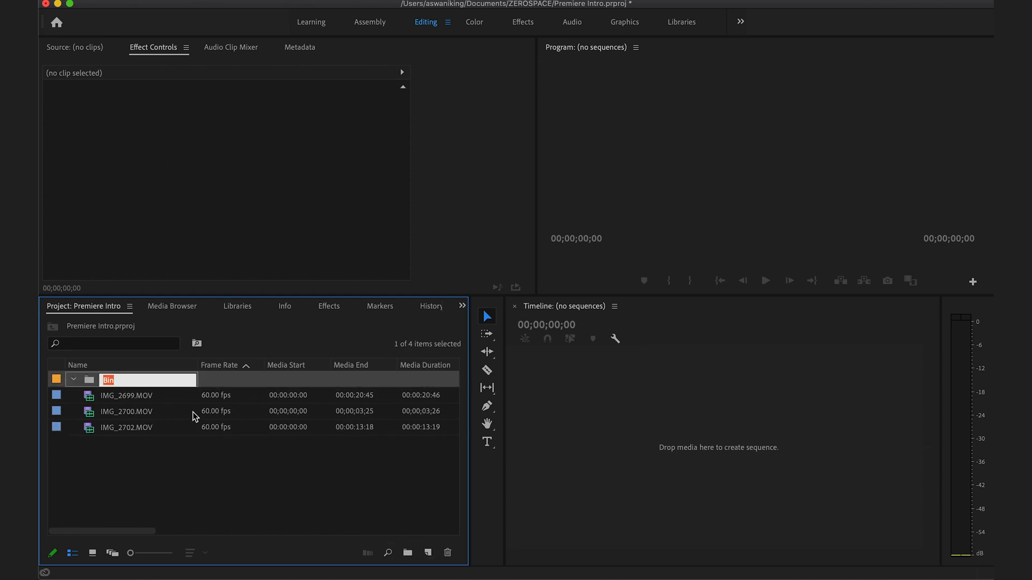
{"action": "type", "text": "VIDEOS"}
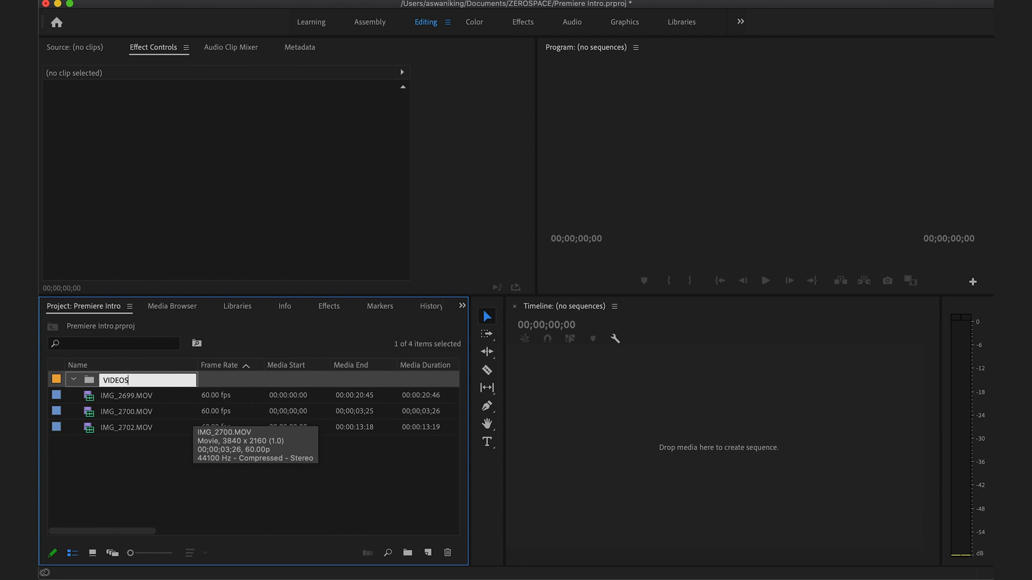
{"action": "key", "text": "Return"}
{"action": "left_click", "coordinate": [136, 467]}
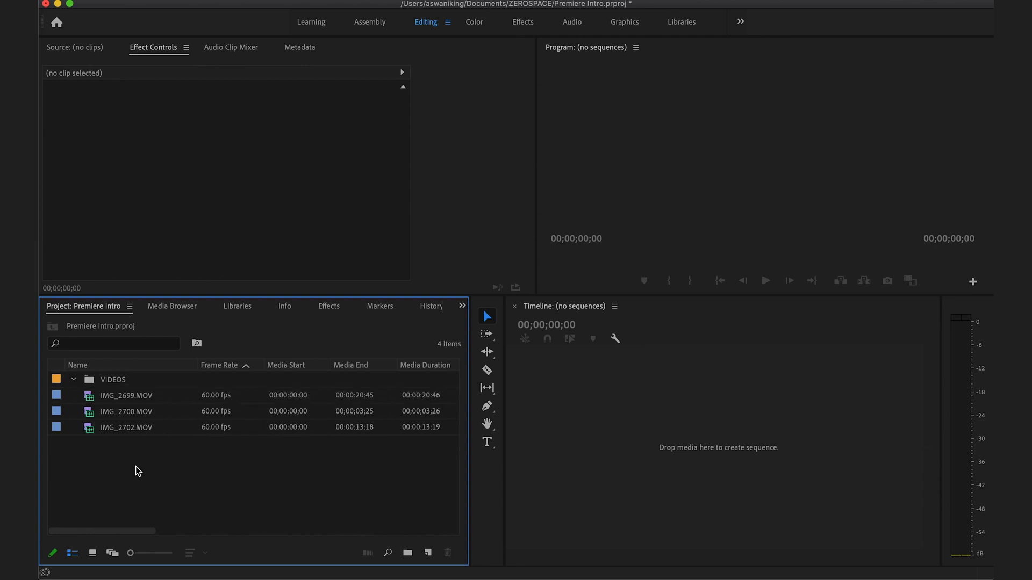
{"action": "left_click_drag", "start_coordinate": [125, 441], "coordinate": [111, 382]}
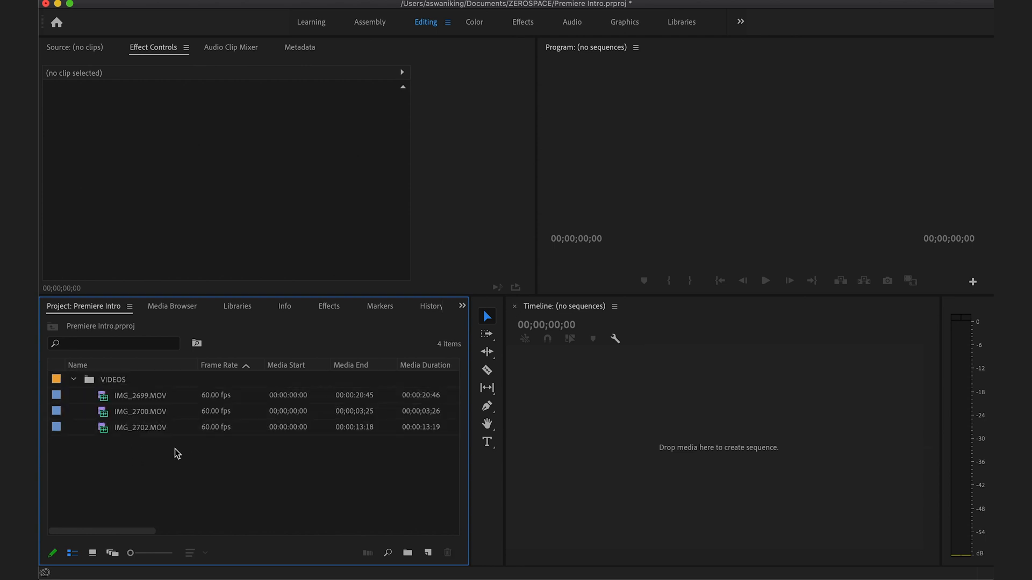
{"action": "left_click", "coordinate": [74, 379]}
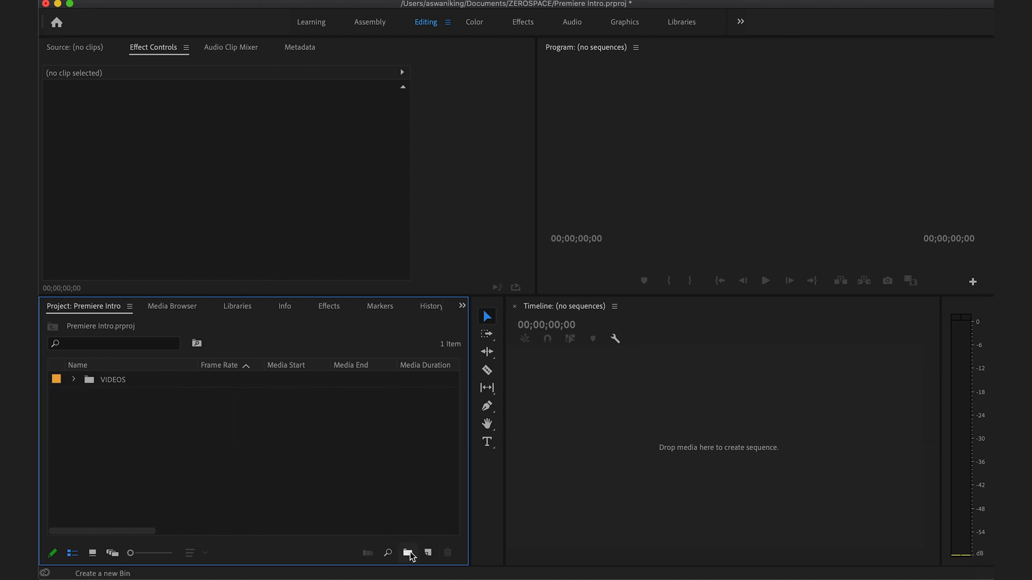
Create three more bins in the project named MUSIC, IMG and GFX.
{"action": "left_click", "coordinate": [407, 555]}
{"action": "type", "text": "MUSIC"}
{"action": "key", "text": "Tab"}
{"action": "left_click", "coordinate": [253, 473]}
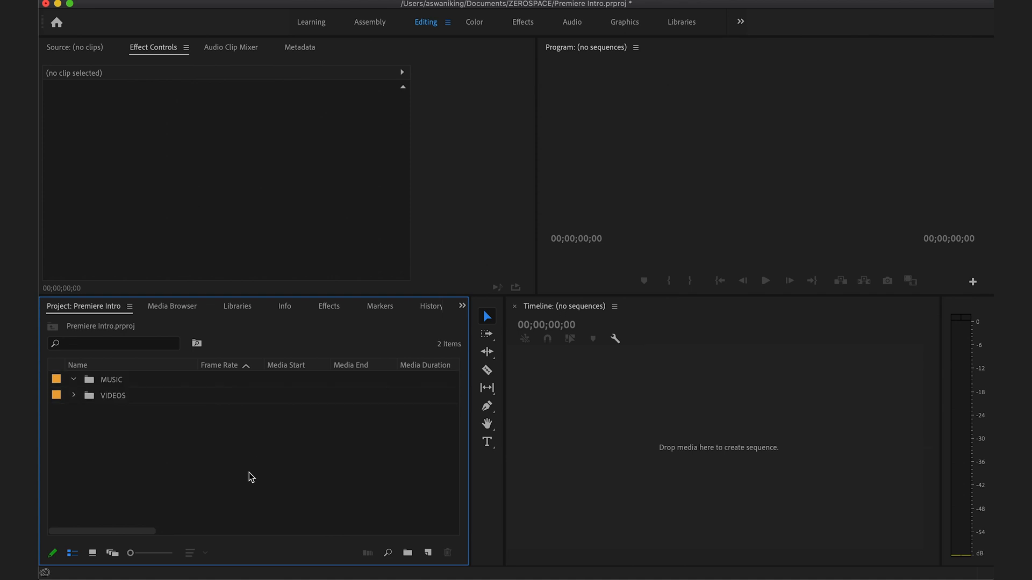
{"action": "left_click", "coordinate": [407, 553]}
{"action": "type", "text": "IMG"}
{"action": "key", "text": "Tab"}
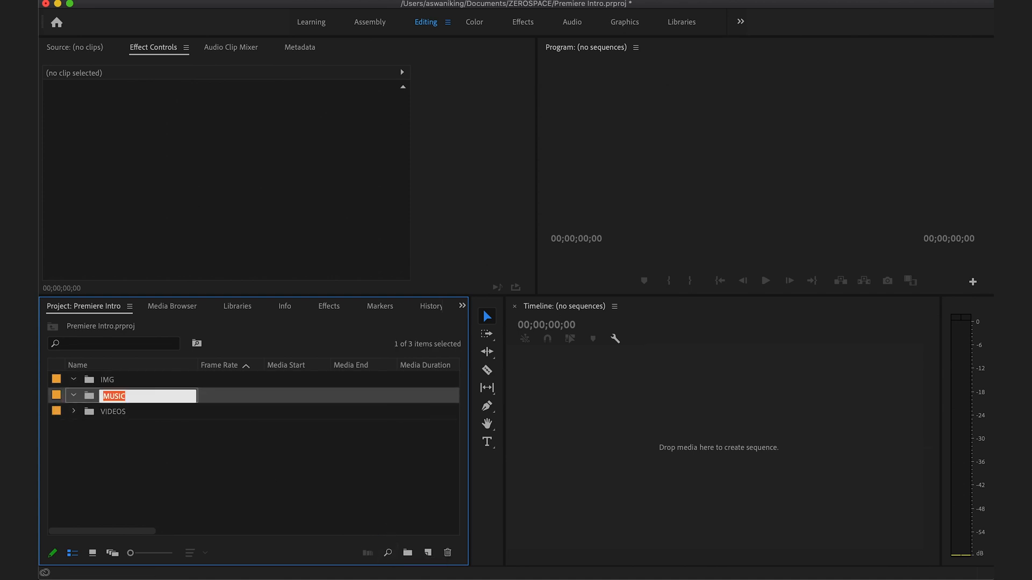
{"action": "left_click", "coordinate": [407, 554]}
{"action": "type", "text": "GFX"}
{"action": "key", "text": "Tab"}
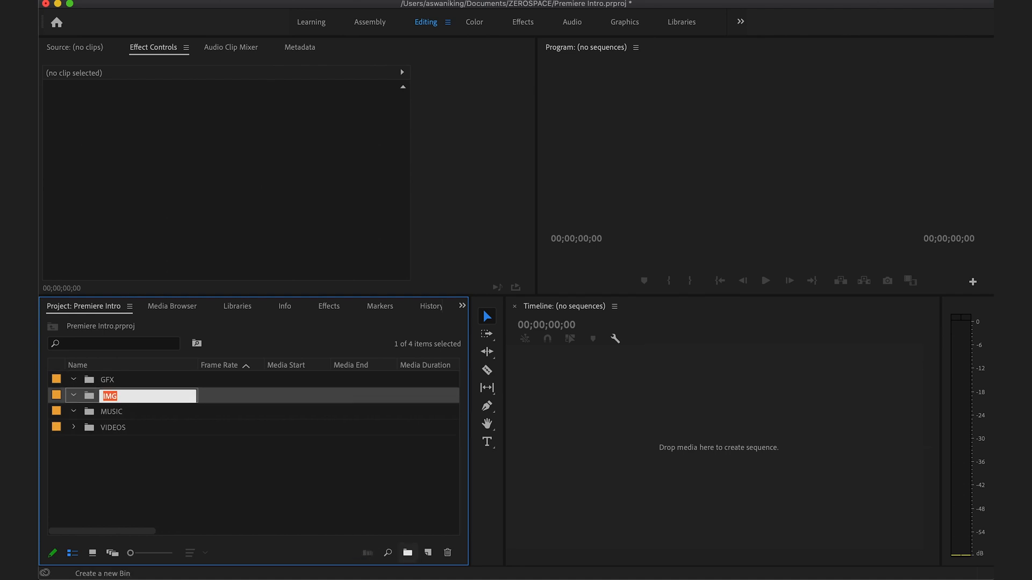
{"action": "left_click", "coordinate": [283, 486]}
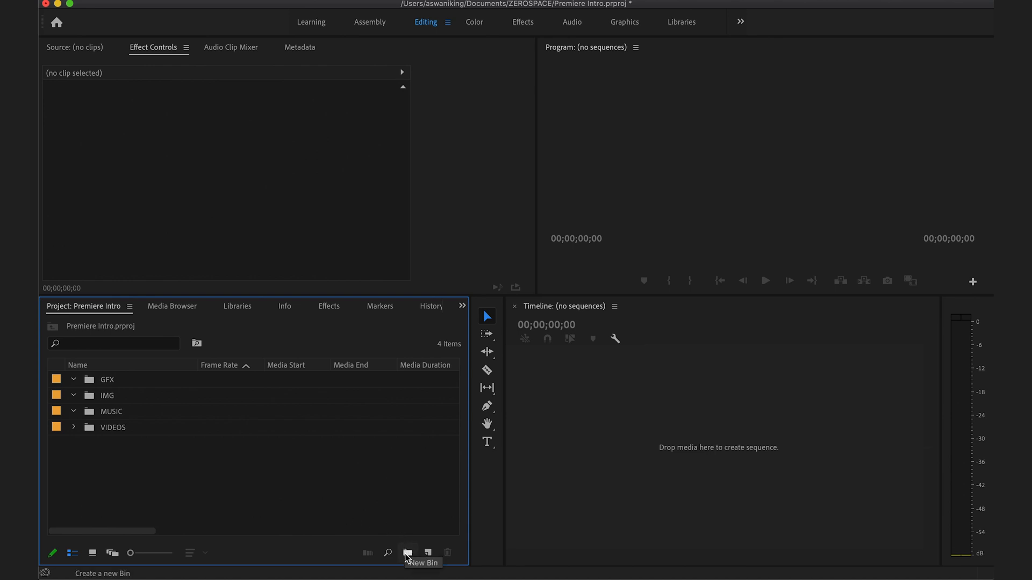
Expand the VIDEOS bin, place IMG_2699.MOV in the empty timeline to create a sequence, and clear that sequence from the project.
{"action": "left_click", "coordinate": [73, 428]}
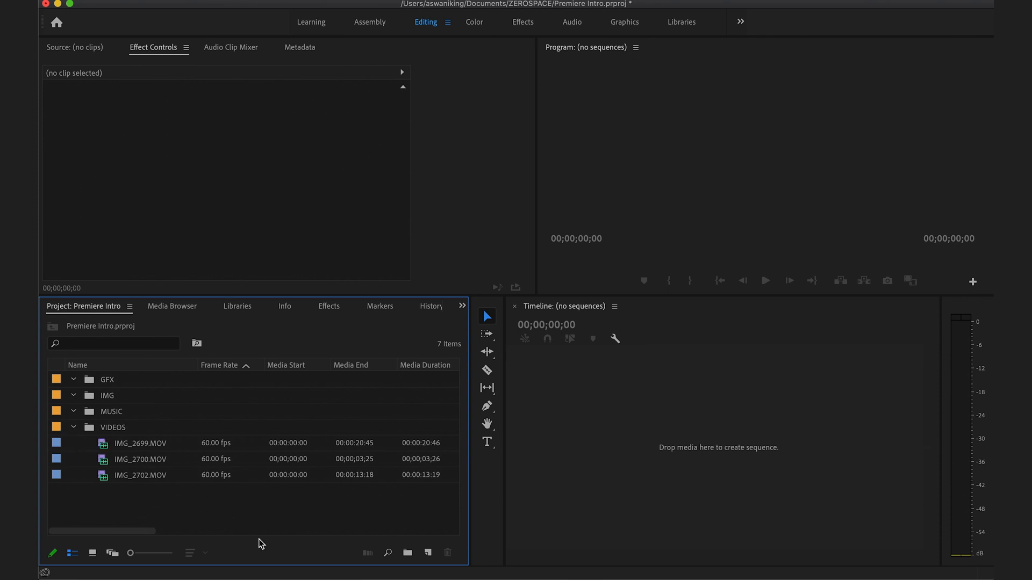
{"action": "left_click", "coordinate": [115, 447]}
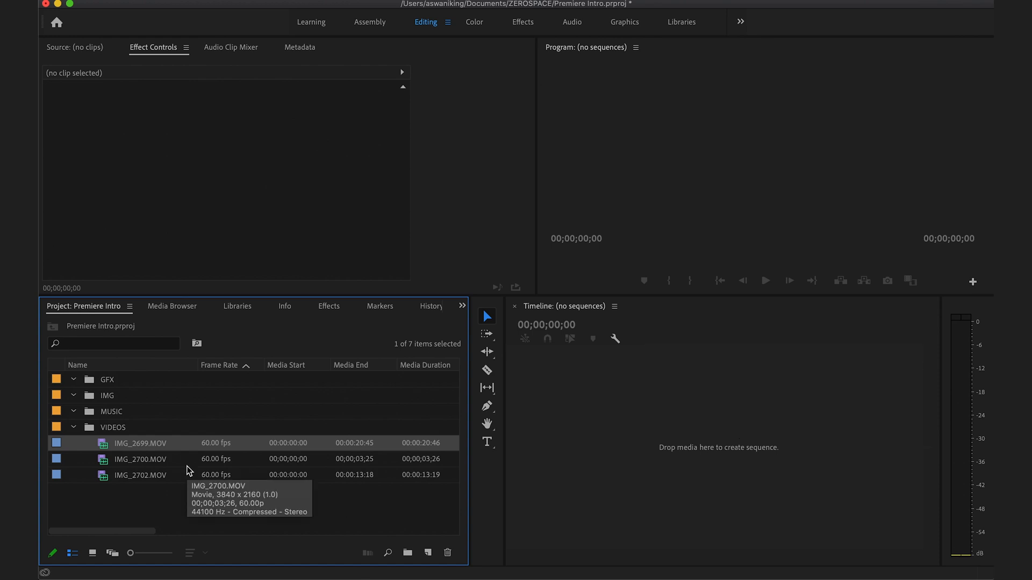
{"action": "left_click_drag", "start_coordinate": [103, 450], "coordinate": [623, 473]}
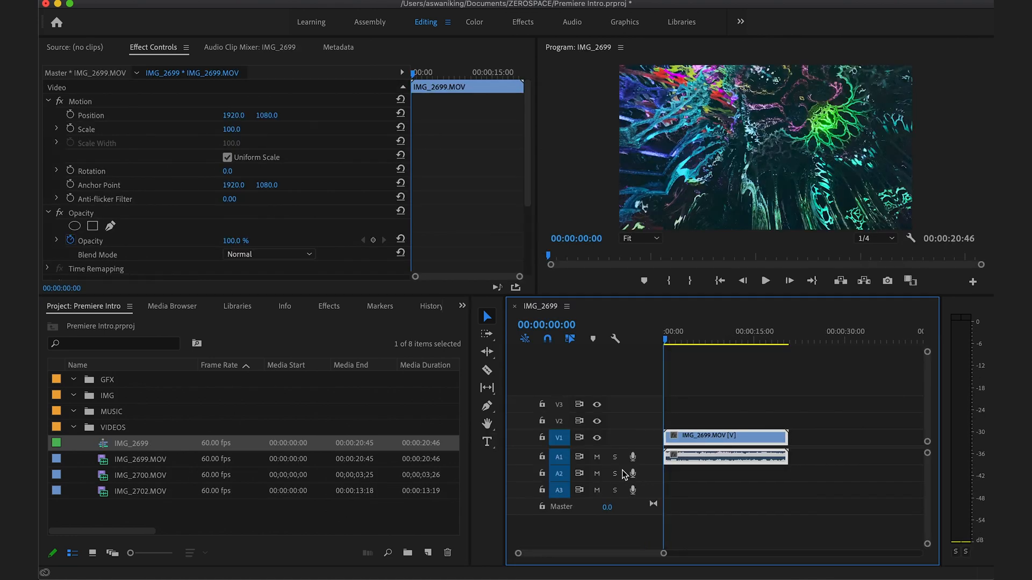
{"action": "right_click", "coordinate": [102, 447]}
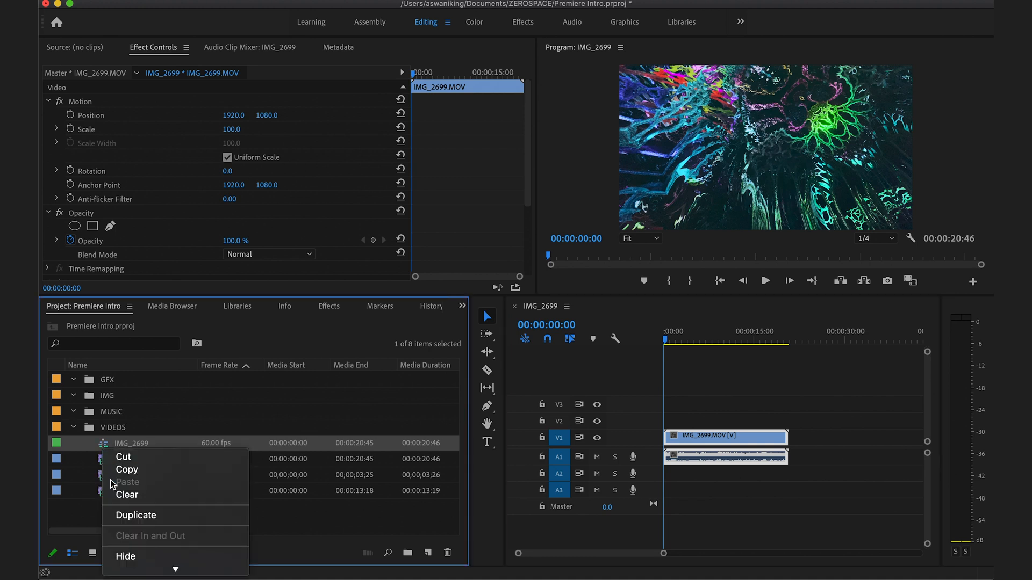
{"action": "left_click", "coordinate": [134, 495]}
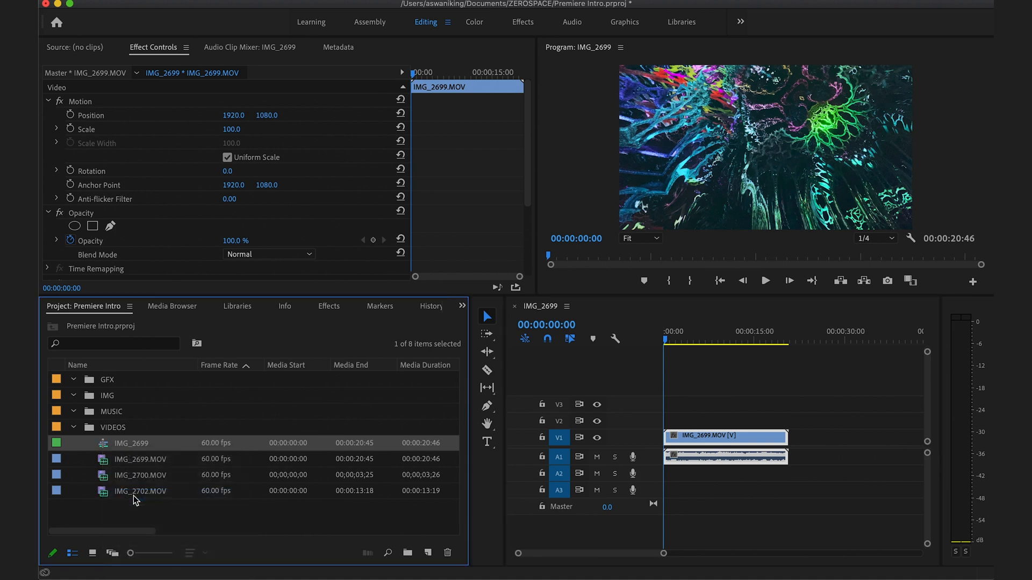
Create a new sequence from the clip IMG_2699.MOV in the VIDEOS bin.
{"action": "left_click", "coordinate": [140, 449]}
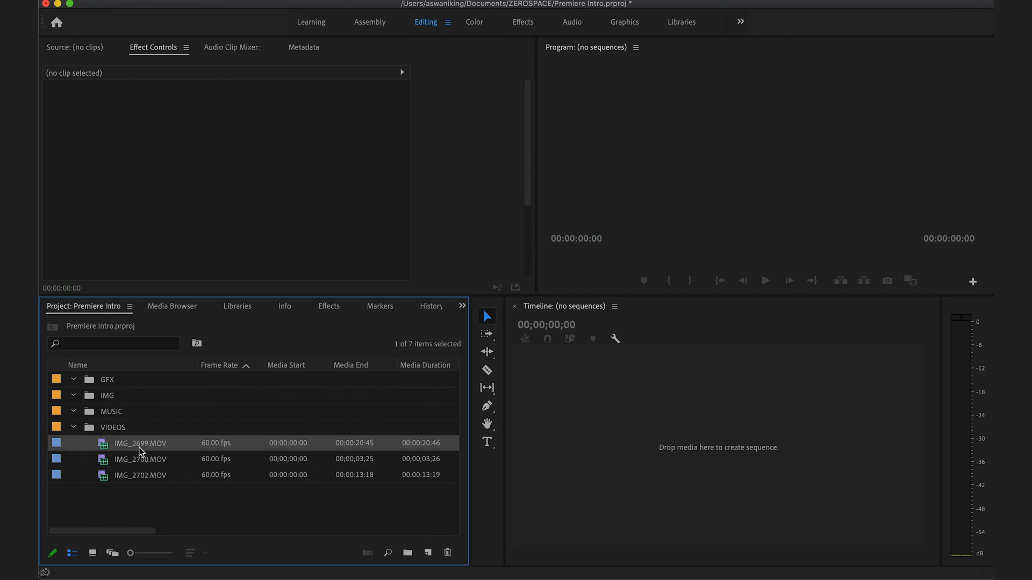
{"action": "right_click", "coordinate": [139, 450]}
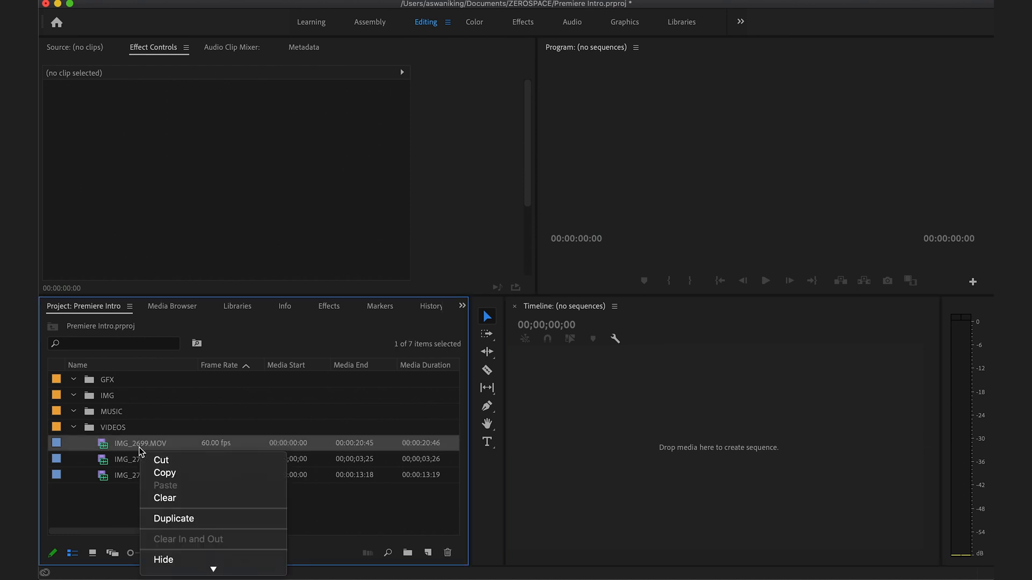
{"action": "scroll", "coordinate": [214, 518], "scroll_direction": "down", "scroll_amount": 10}
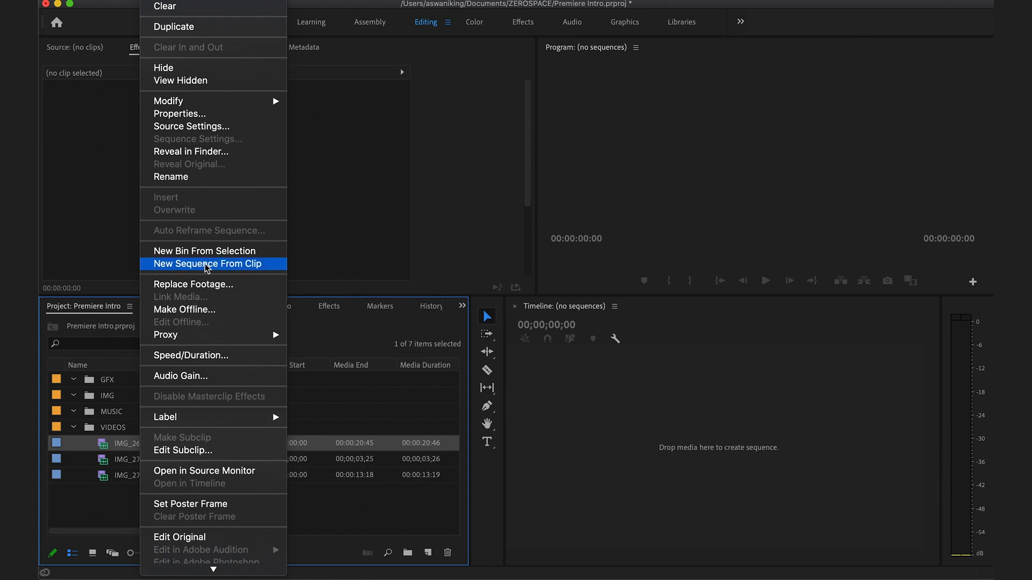
{"action": "left_click", "coordinate": [206, 266]}
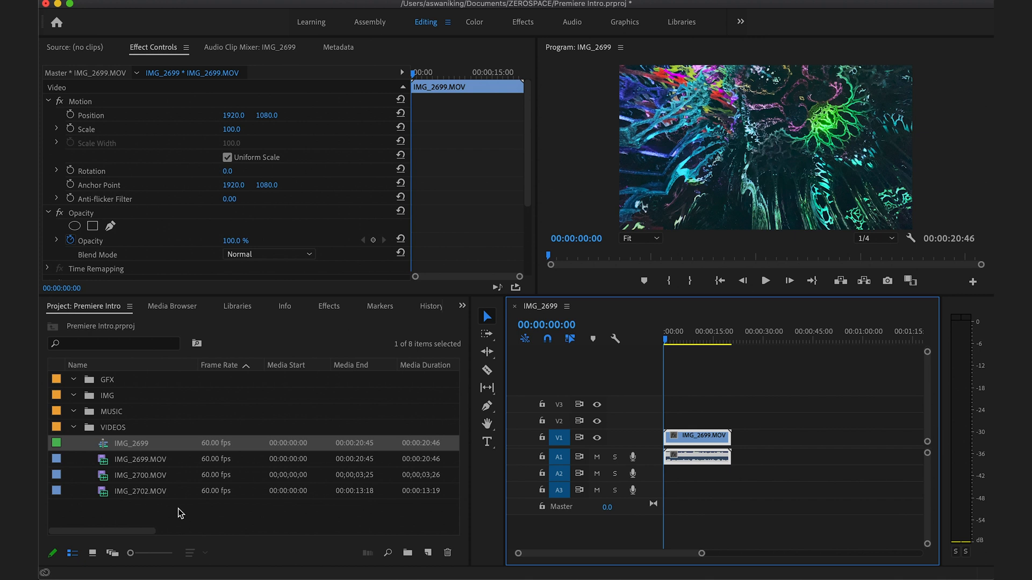
{"action": "left_click", "coordinate": [283, 513]}
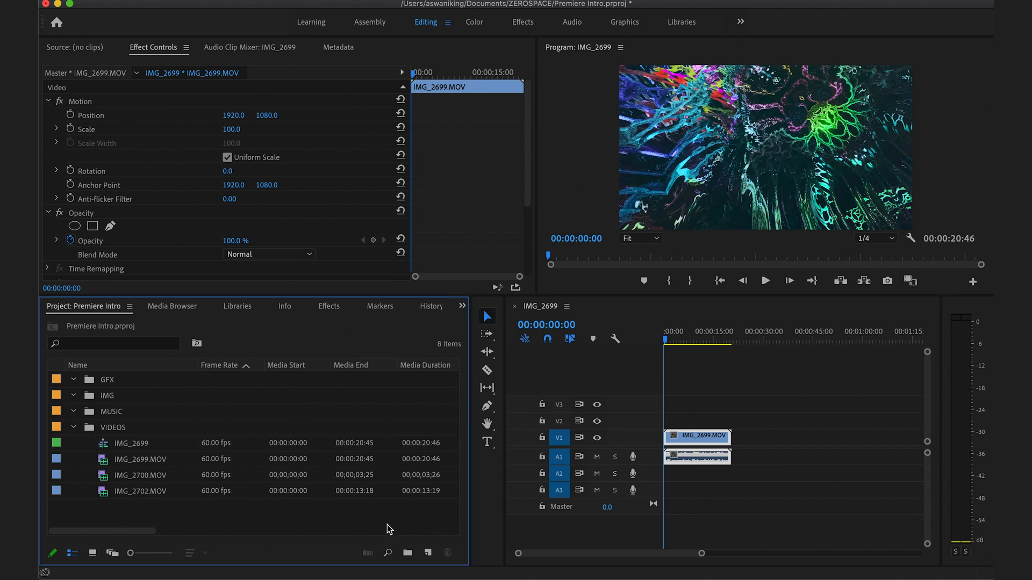
Create a bin named SEQUENCES at the project's top level.
{"action": "left_click", "coordinate": [407, 554]}
{"action": "type", "text": "SEQUENCE"}
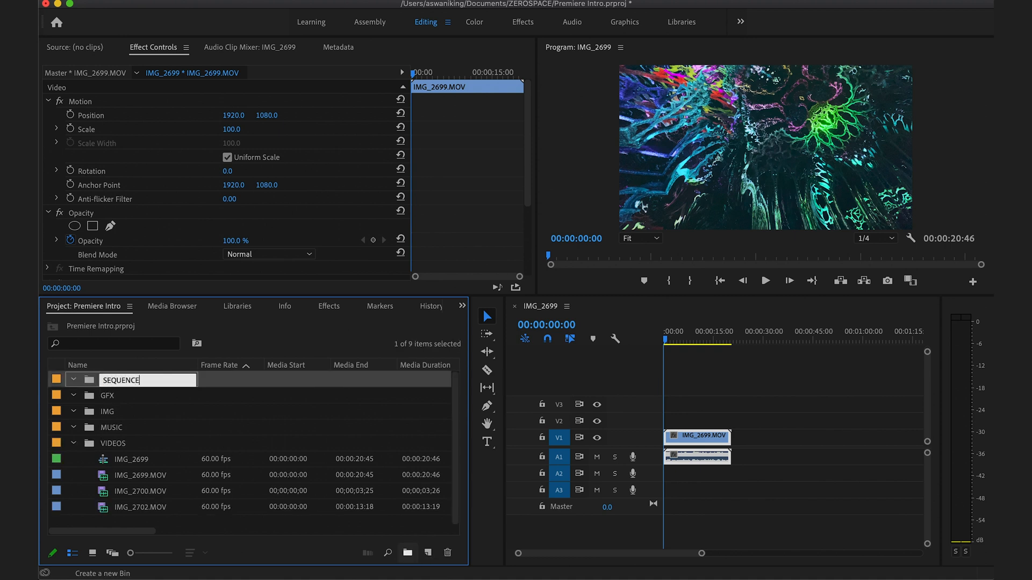
{"action": "key", "text": "Return"}
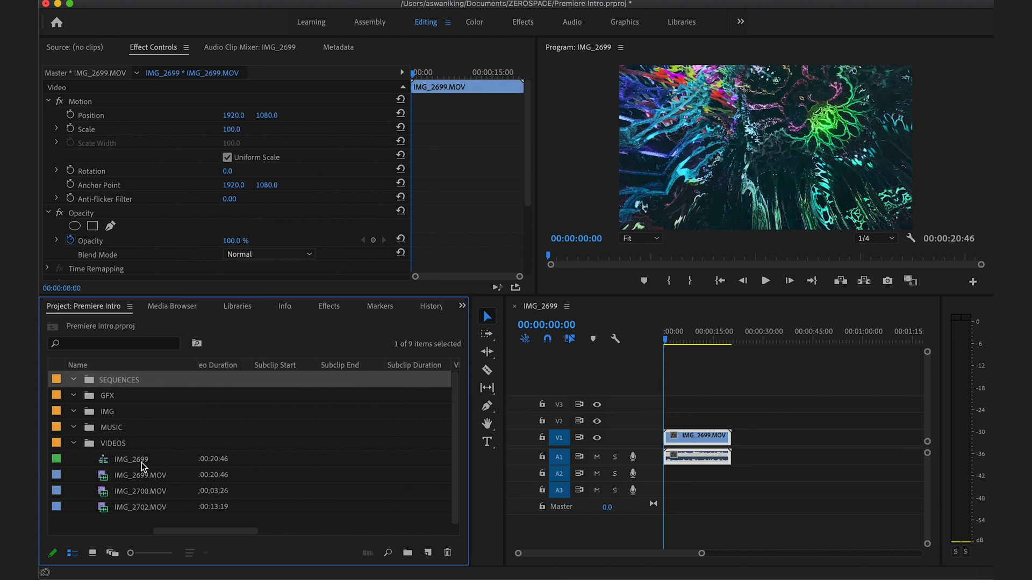
Rename the sequence IMG_2699 in the VIDEOS bin as DEMO.
{"action": "left_click", "coordinate": [144, 465]}
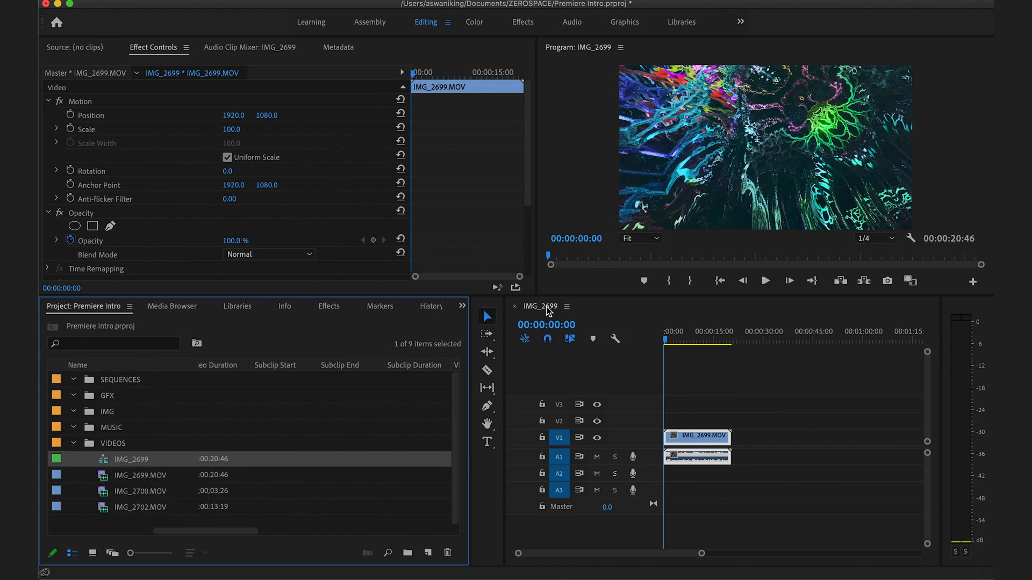
{"action": "left_click", "coordinate": [134, 458]}
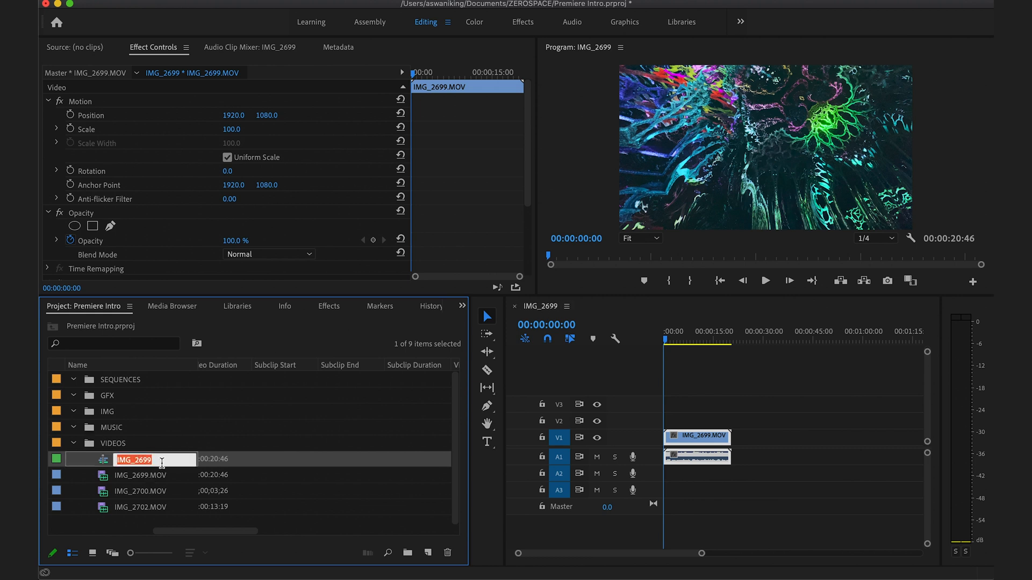
{"action": "type", "text": "S"}
{"action": "key", "text": "BackSpace"}
{"action": "key", "text": "BackSpace"}
{"action": "key", "text": "BackSpace"}
{"action": "key", "text": "BackSpace"}
{"action": "type", "text": "DE"}
{"action": "key", "text": "Return"}
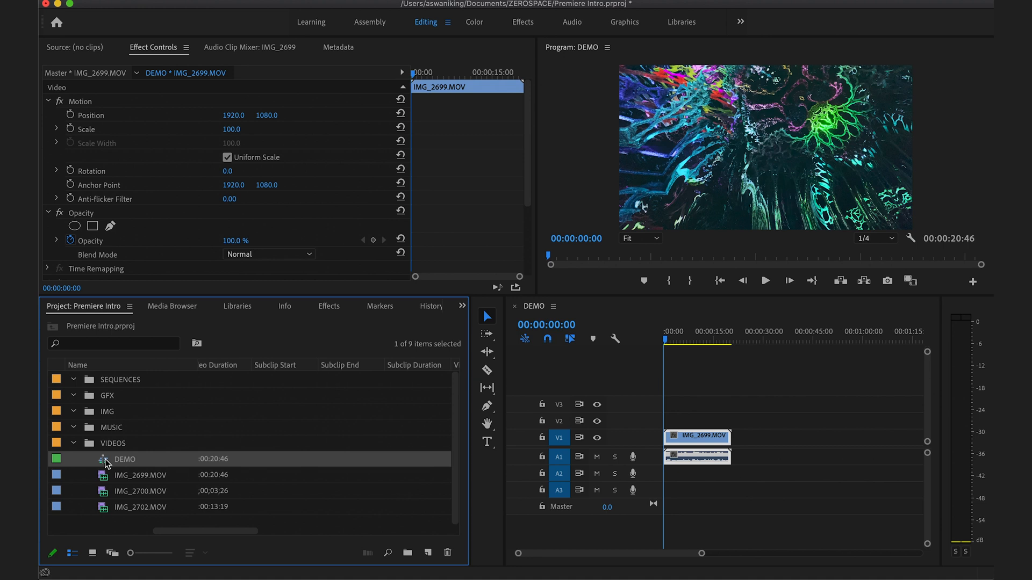
Move the DEMO sequence into the SEQUENCES bin, collapse that bin, and deselect the clip in the timeline.
{"action": "left_click_drag", "start_coordinate": [103, 464], "coordinate": [126, 385]}
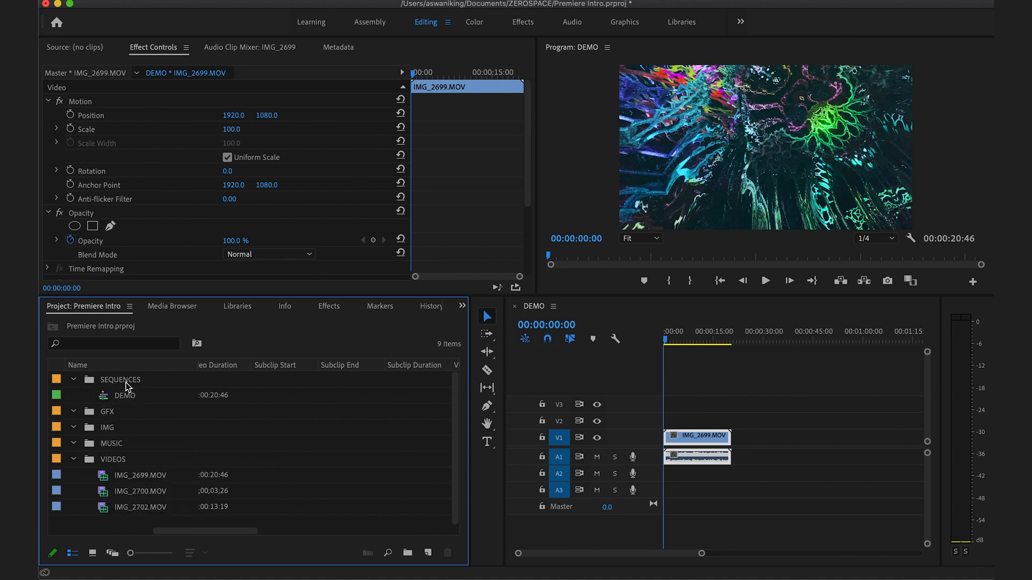
{"action": "left_click", "coordinate": [74, 379]}
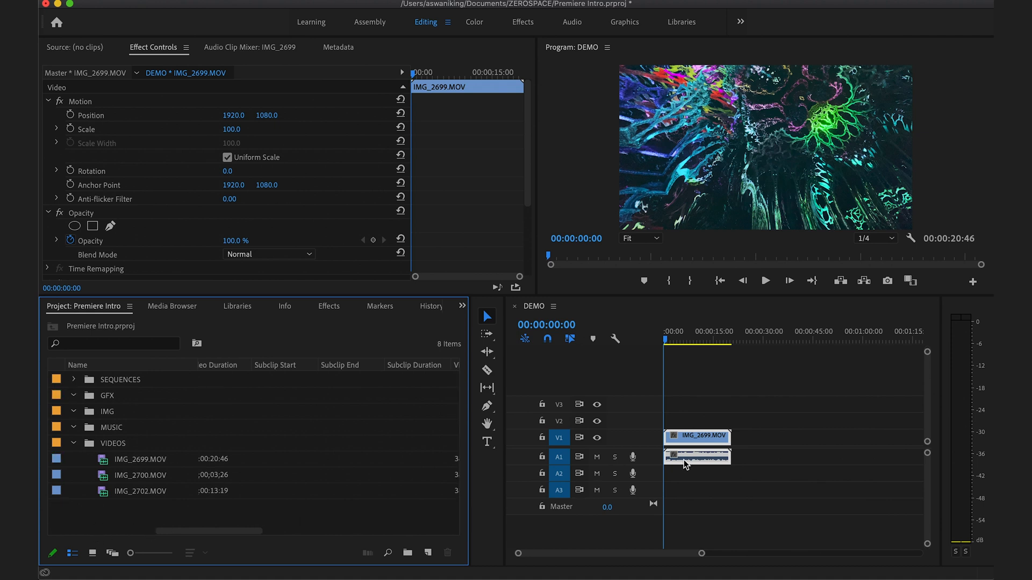
{"action": "left_click", "coordinate": [756, 409]}
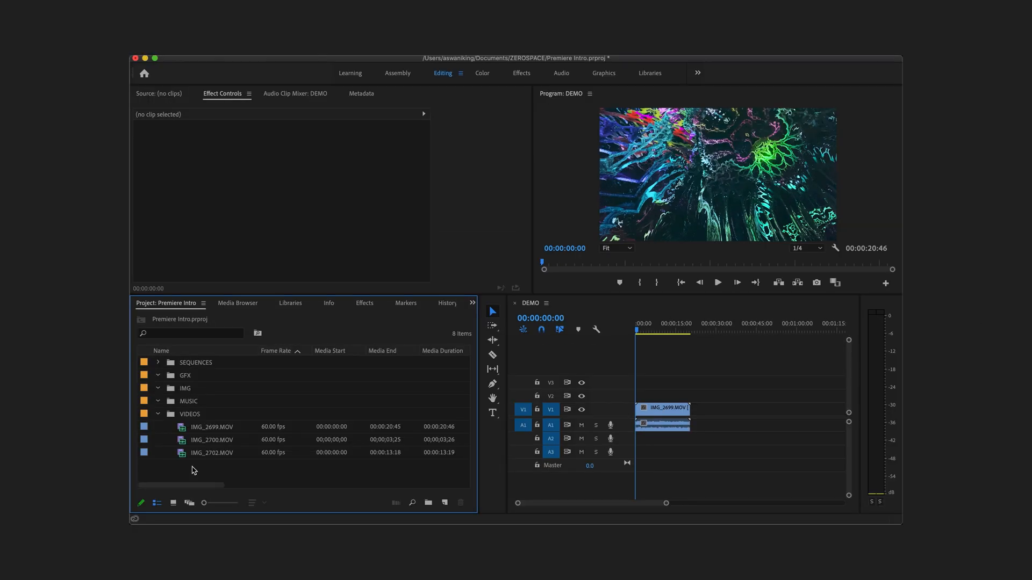
Add IMG_2700.MOV and IMG_2702.MOV from the VIDEOS bin to the DEMO timeline on V1, directly after the IMG_2699.MOV clip.
{"action": "left_click_drag", "start_coordinate": [193, 467], "coordinate": [182, 444]}
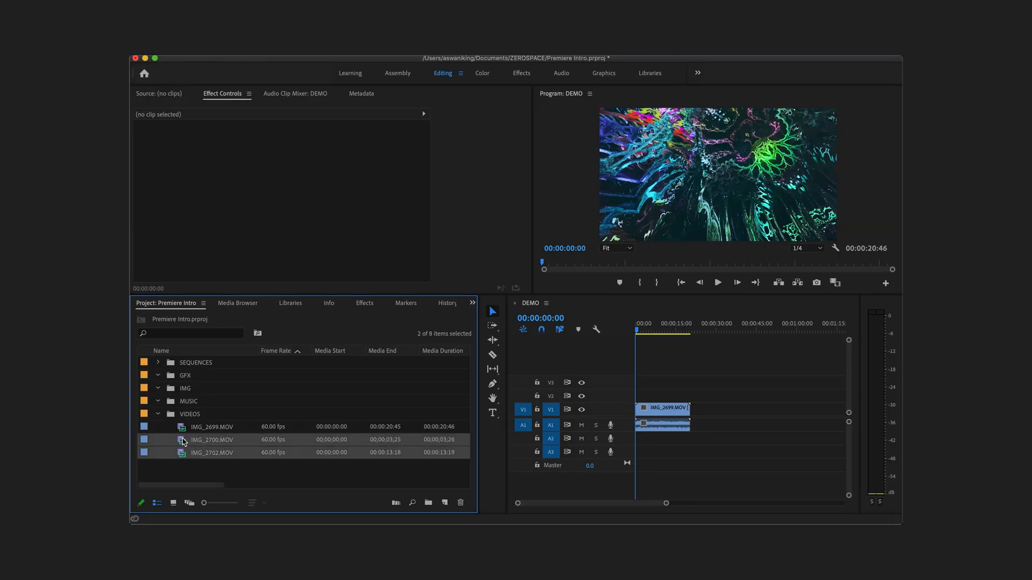
{"action": "left_click", "coordinate": [185, 476]}
{"action": "left_click", "coordinate": [183, 442]}
{"action": "left_click", "coordinate": [185, 455], "text": "shift"}
{"action": "left_click_drag", "start_coordinate": [184, 445], "coordinate": [718, 420]}
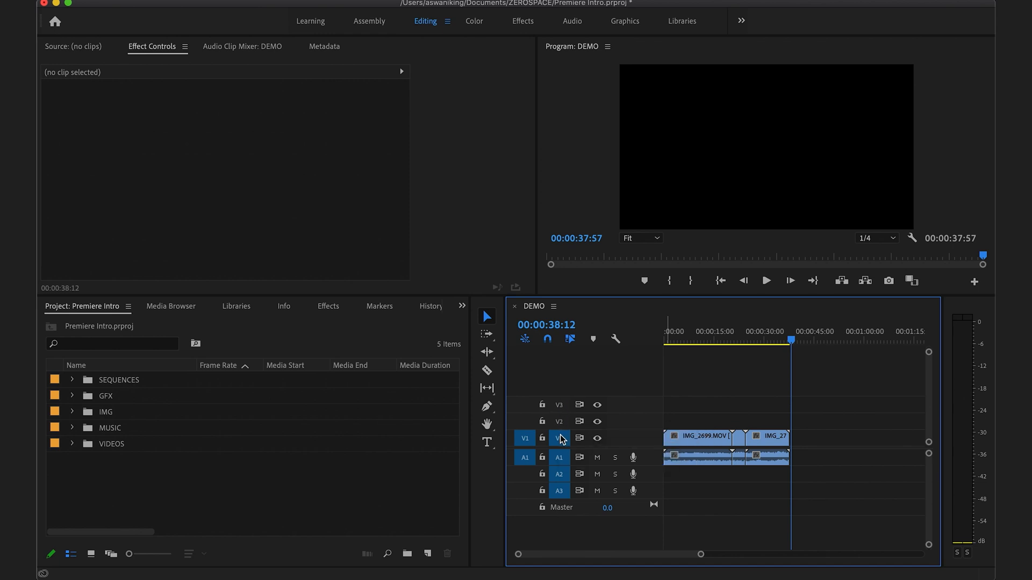
Switch track V2's targeting on and off, and toggle track V1's output off and on with the playhead at 00:00:05:48.
{"action": "left_click", "coordinate": [559, 406]}
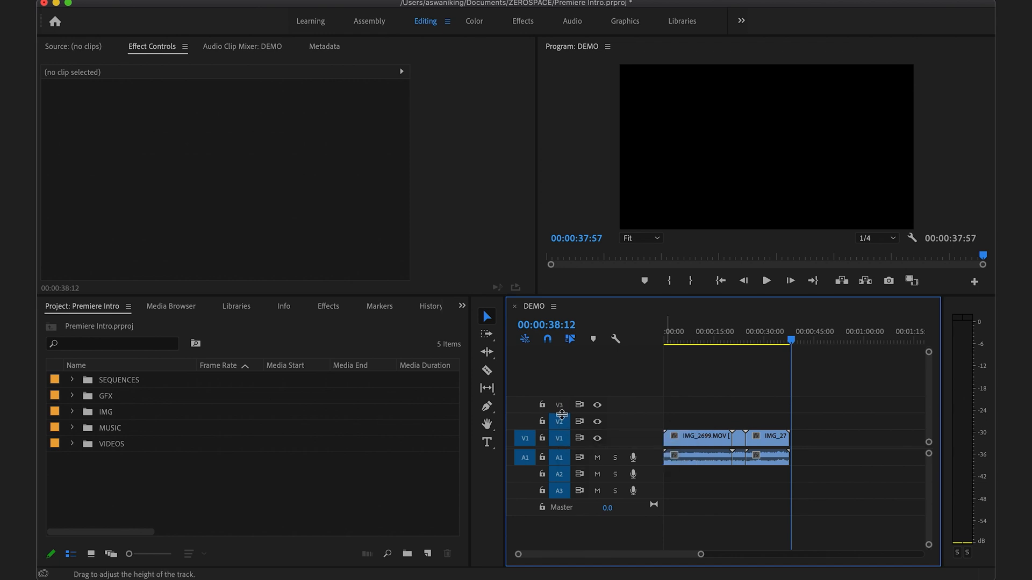
{"action": "left_click", "coordinate": [560, 410]}
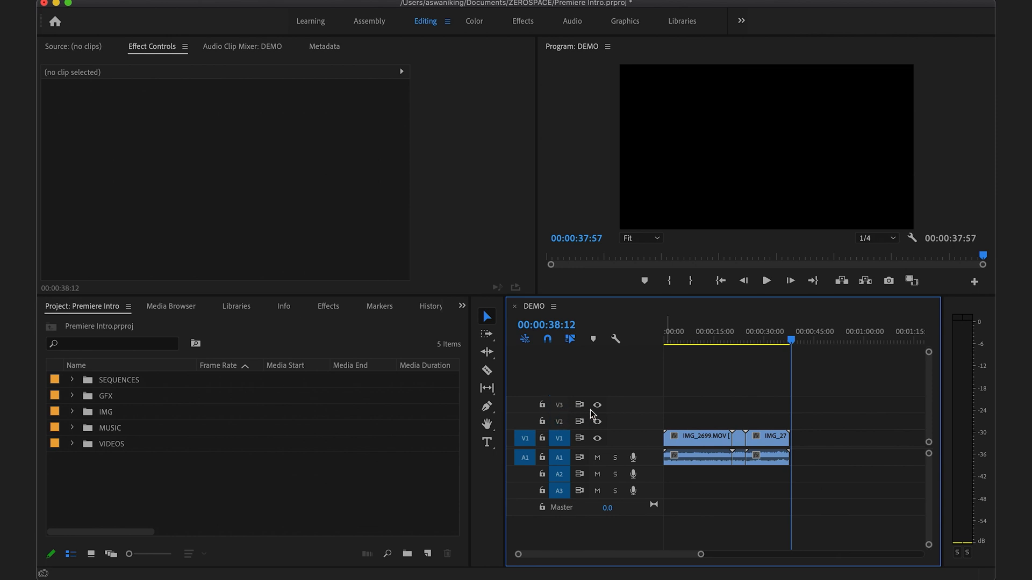
{"action": "left_click", "coordinate": [682, 340]}
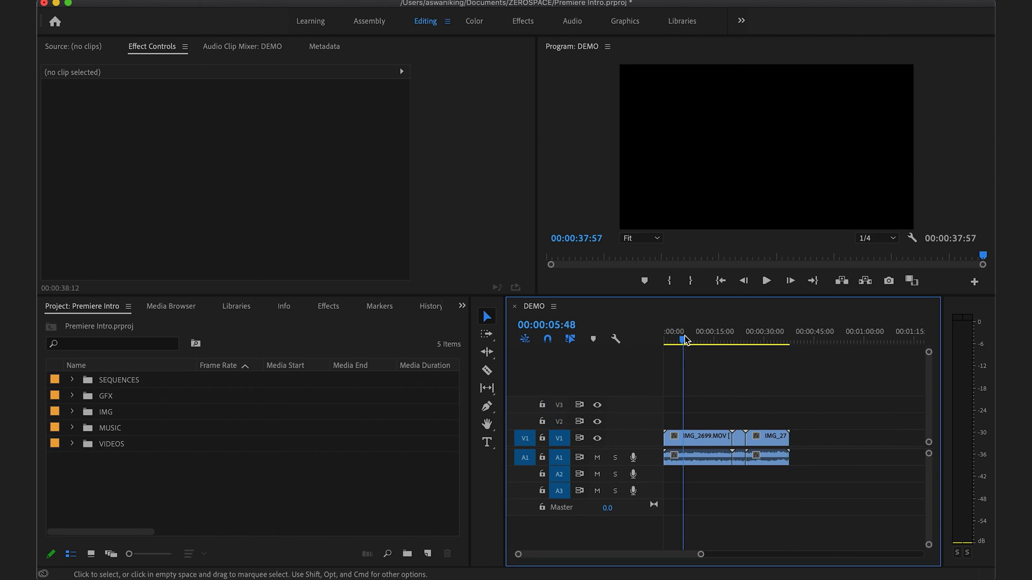
{"action": "left_click", "coordinate": [597, 438]}
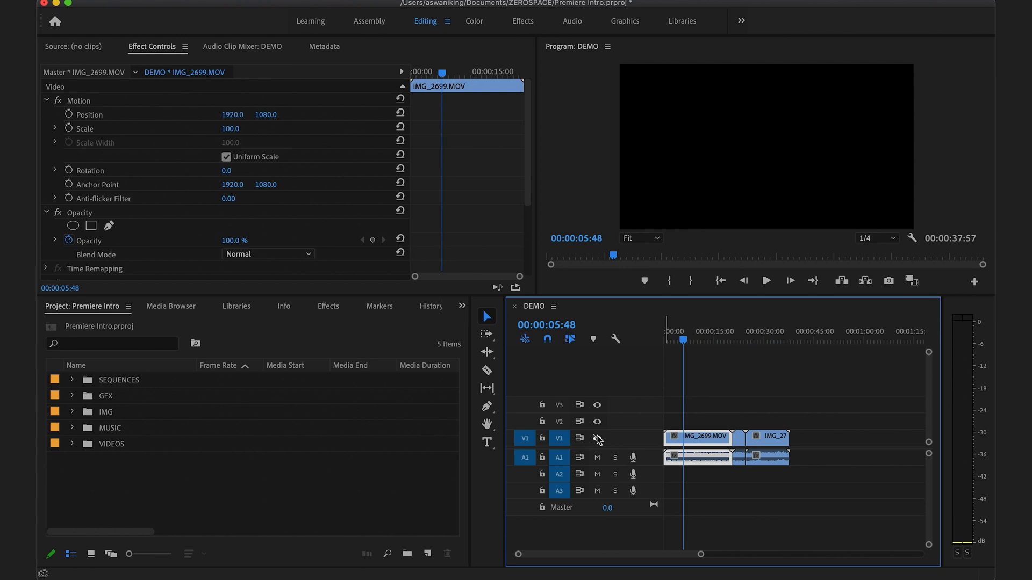
{"action": "left_click", "coordinate": [597, 437]}
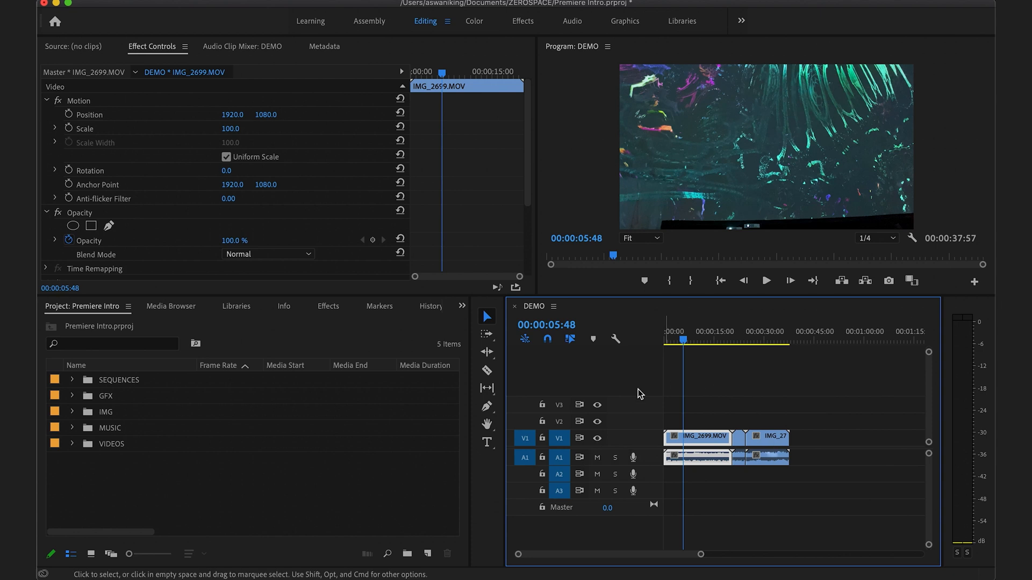
Scrub the playhead from the start of the DEMO sequence through its clips to the end at 00:00:37:48.
{"action": "left_click", "coordinate": [718, 410]}
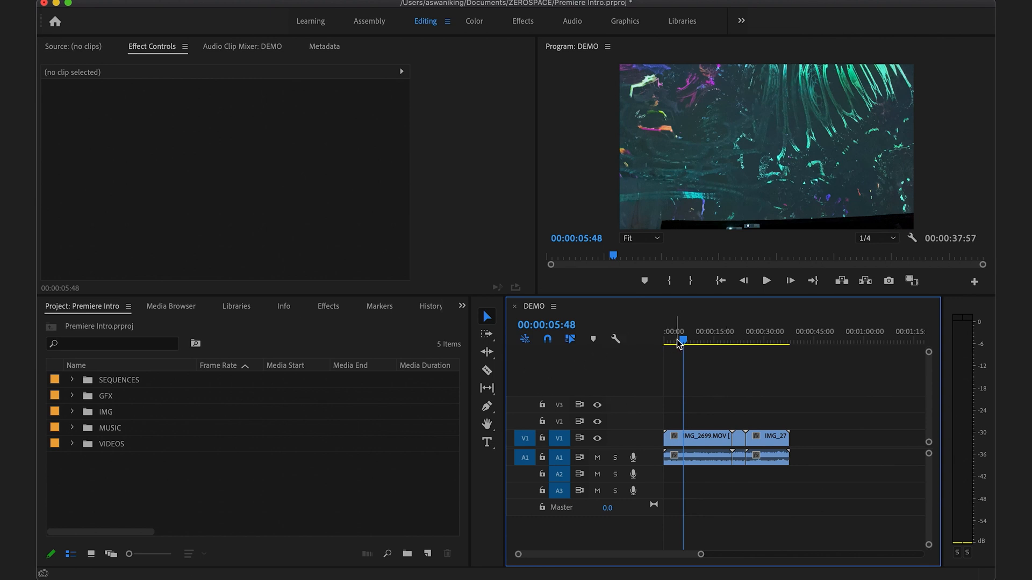
{"action": "left_click_drag", "start_coordinate": [681, 343], "coordinate": [649, 337]}
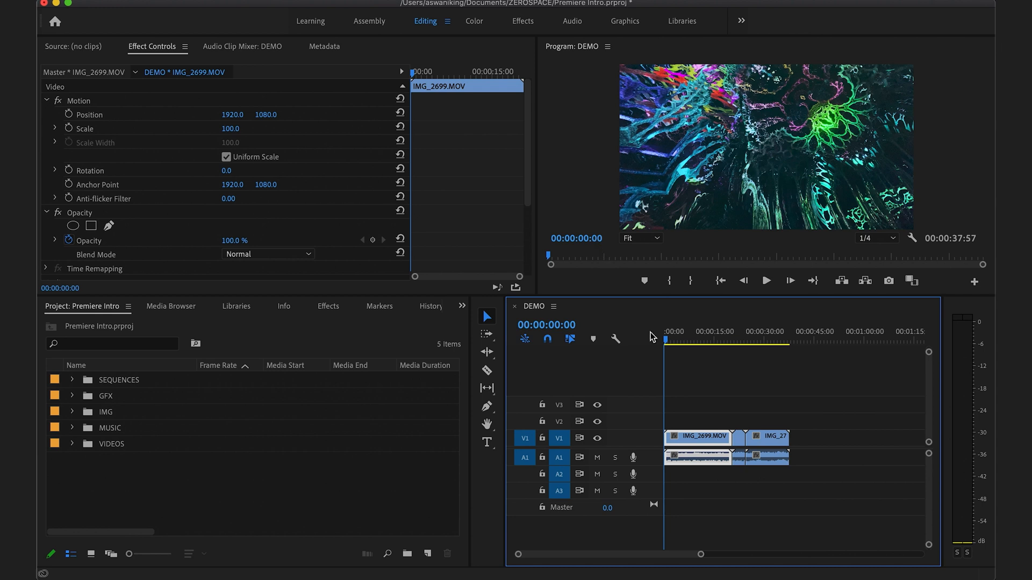
{"action": "left_click", "coordinate": [668, 341]}
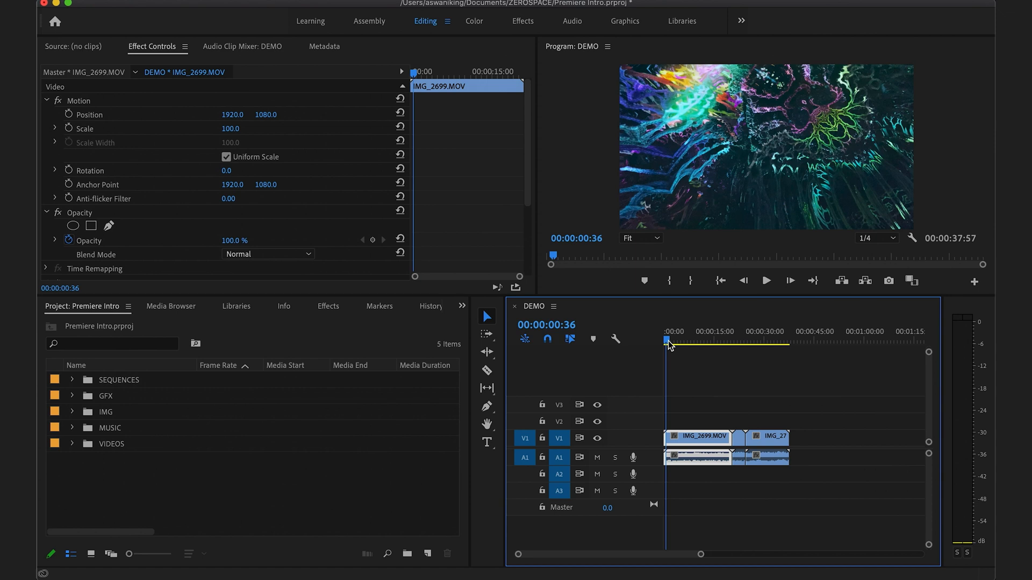
{"action": "left_click_drag", "start_coordinate": [669, 341], "coordinate": [684, 342]}
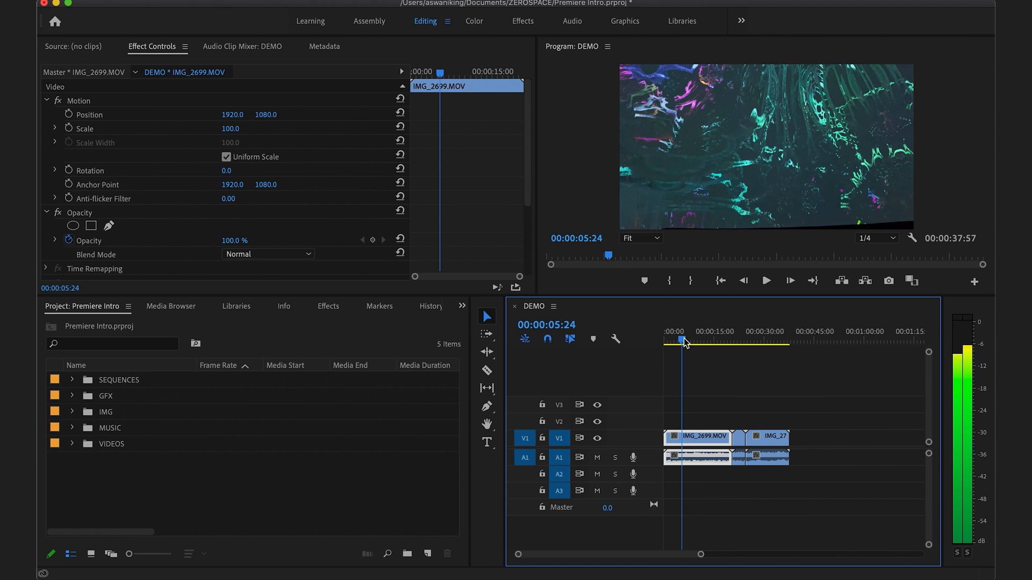
{"action": "left_click_drag", "start_coordinate": [684, 342], "coordinate": [791, 336]}
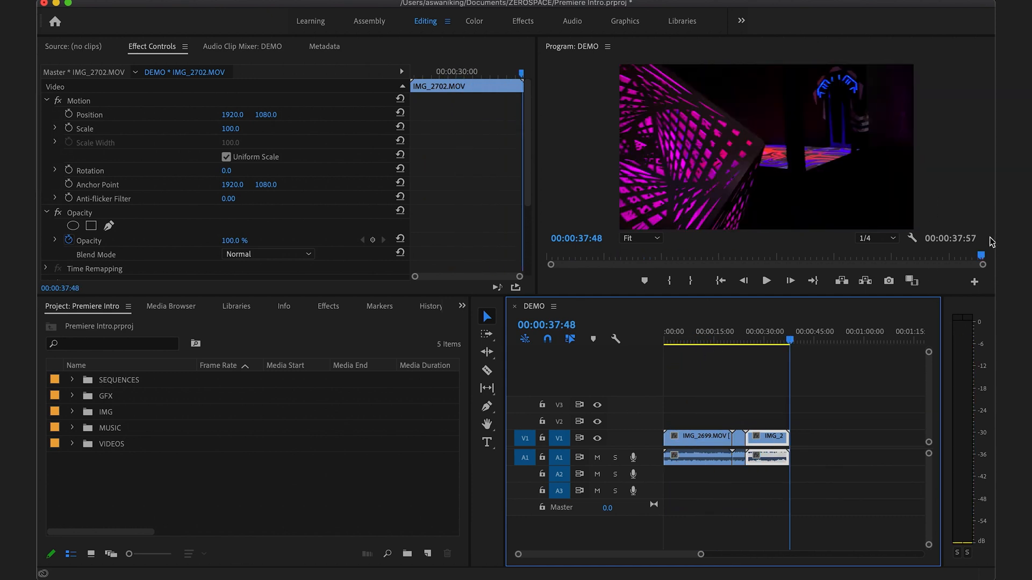